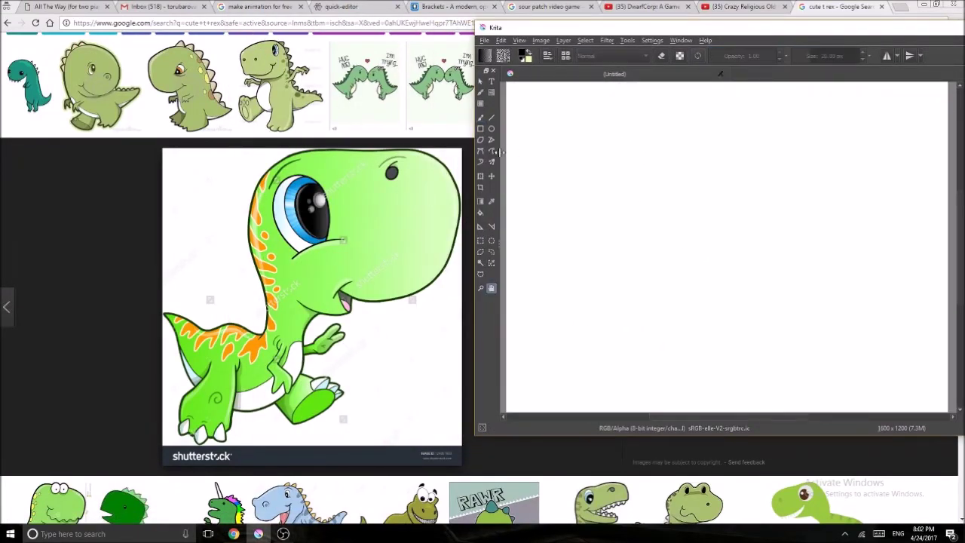
- Sketch the black T-rex head outline with mouth line, eye loop and eyebrow
{"action": "mouse_move", "coordinate": [781, 241]}
{"action": "left_mouse_down"}
{"action": "mouse_move", "coordinate": [791, 176]}
{"action": "mouse_move", "coordinate": [643, 143]}
{"action": "mouse_move", "coordinate": [595, 280]}
{"action": "mouse_move", "coordinate": [532, 264]}
{"action": "mouse_move", "coordinate": [646, 338]}
{"action": "mouse_move", "coordinate": [781, 241]}
{"action": "left_mouse_up"}
{"action": "left_click_drag", "start_coordinate": [729, 246], "coordinate": [752, 223]}
{"action": "mouse_move", "coordinate": [654, 194]}
{"action": "left_mouse_down"}
{"action": "mouse_move", "coordinate": [709, 179]}
{"action": "mouse_move", "coordinate": [685, 169]}
{"action": "left_mouse_up"}
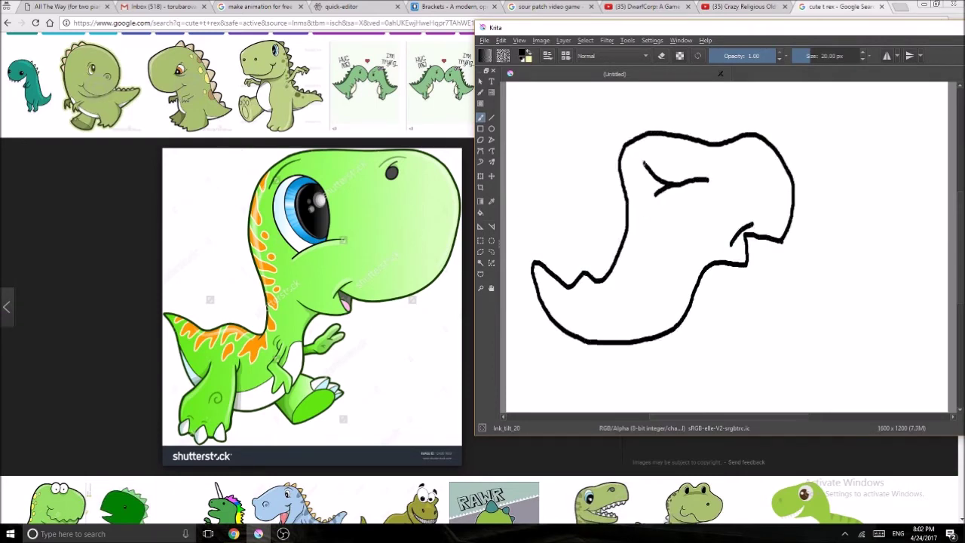
{"action": "left_click_drag", "start_coordinate": [733, 172], "coordinate": [757, 152]}
- Add a tooth and a second lower-jaw line, then make Eraser_hard active
{"action": "left_click_drag", "start_coordinate": [757, 241], "coordinate": [754, 250]}
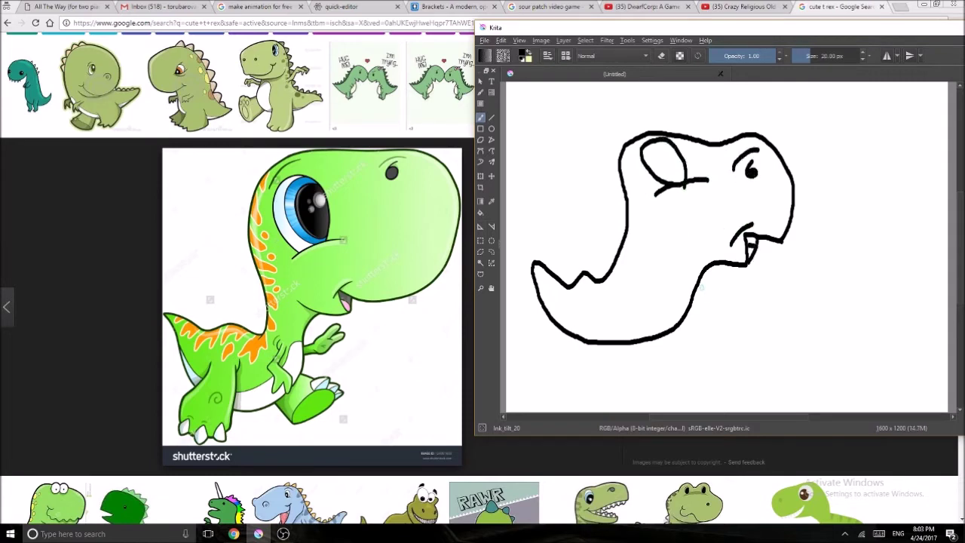
{"action": "left_click_drag", "start_coordinate": [692, 273], "coordinate": [527, 264]}
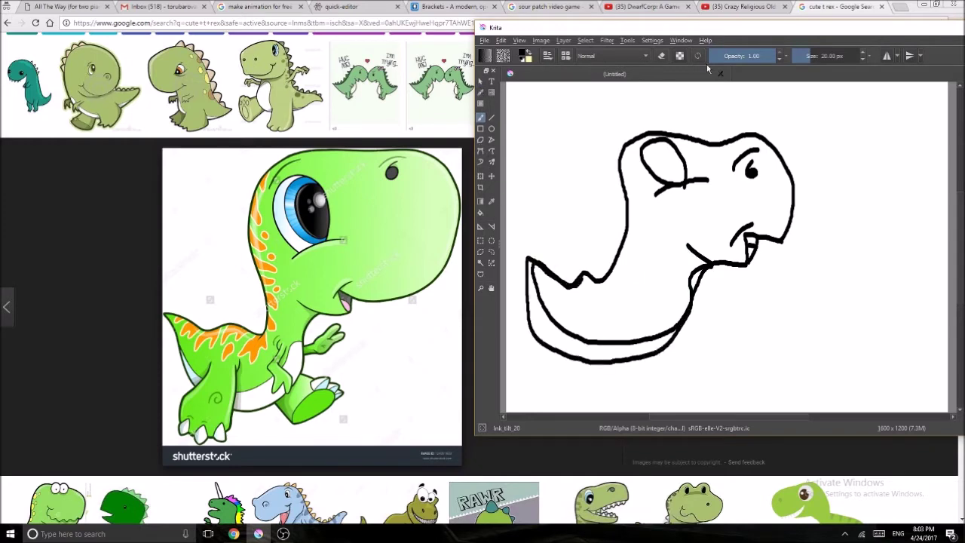
{"action": "left_click_drag", "start_coordinate": [707, 27], "coordinate": [434, 9]}
{"action": "left_click", "coordinate": [705, 283]}
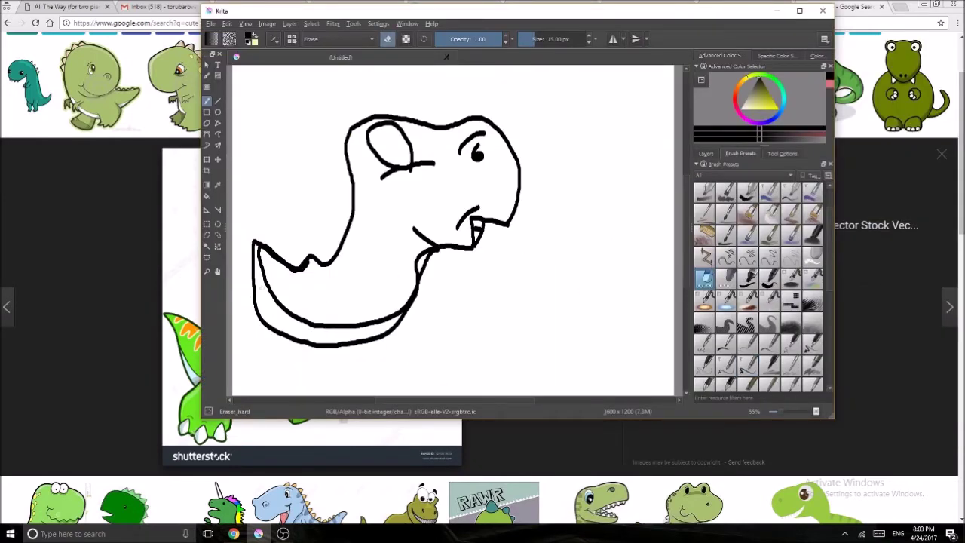
- Add new layers, delete Layer 2, and make Layer 1 active
{"action": "left_click", "coordinate": [706, 153]}
{"action": "left_click", "coordinate": [699, 395]}
{"action": "left_click_drag", "start_coordinate": [737, 198], "coordinate": [754, 225]}
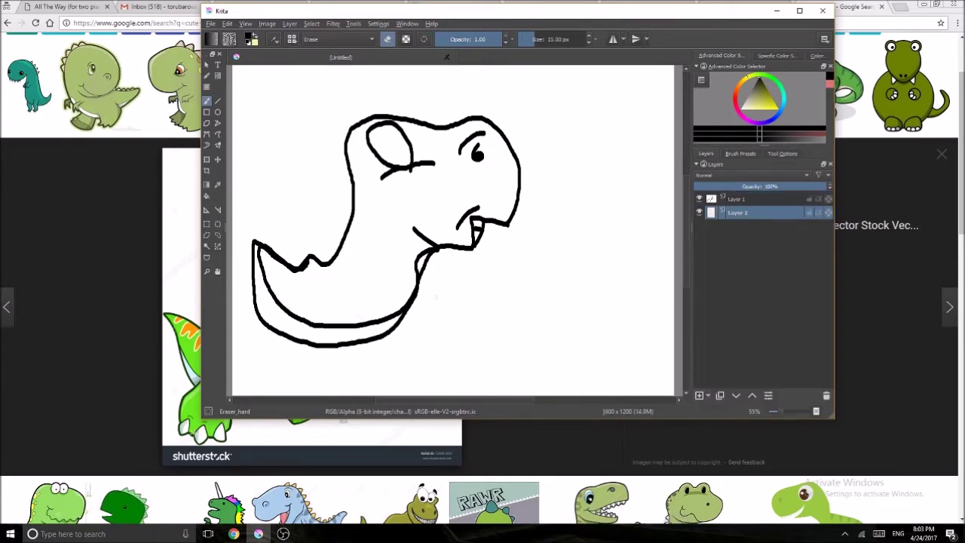
{"action": "right_click", "coordinate": [753, 219]}
{"action": "left_click", "coordinate": [784, 331]}
{"action": "left_click", "coordinate": [207, 196]}
{"action": "left_click", "coordinate": [747, 200]}
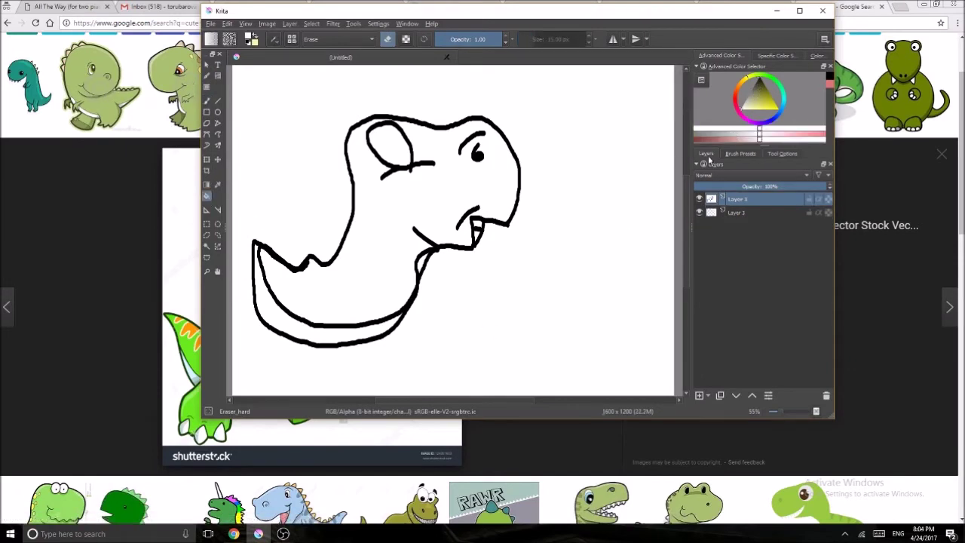
- Erase the inner lower-jaw line with Eraser_hard and delete Layer 3
{"action": "left_click", "coordinate": [740, 153]}
{"action": "left_click_drag", "start_coordinate": [260, 252], "coordinate": [400, 313]}
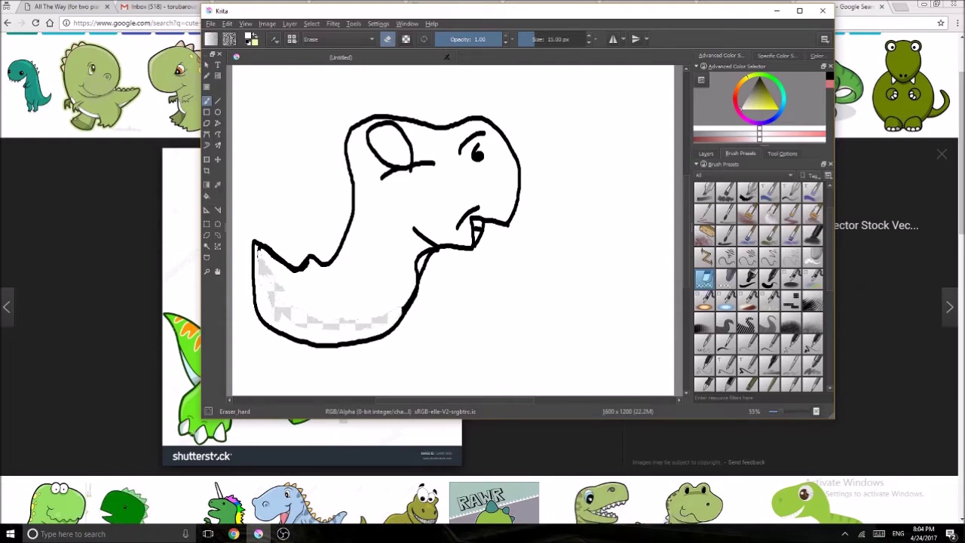
{"action": "left_click_drag", "start_coordinate": [334, 323], "coordinate": [292, 324]}
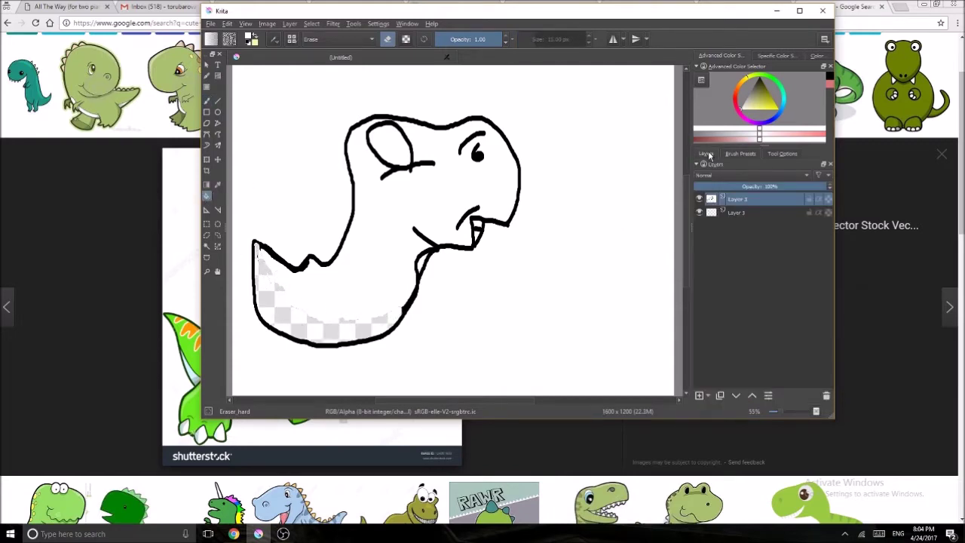
{"action": "key", "text": "Page_Up"}
{"action": "left_click_drag", "start_coordinate": [737, 213], "coordinate": [753, 228]}
{"action": "left_click", "coordinate": [827, 395]}
- Return to the Ink_brush_25 preset and zoom the canvas out slightly
{"action": "key", "text": "b"}
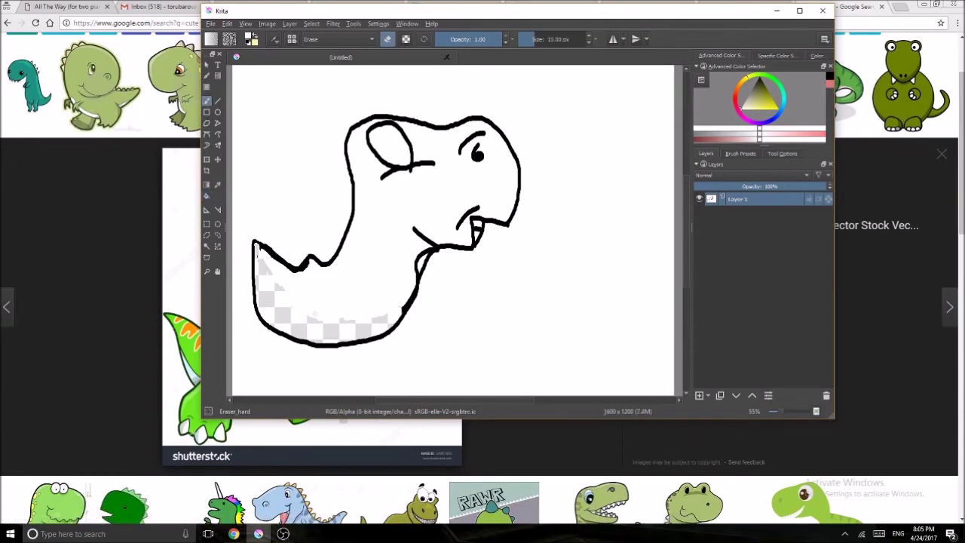
{"action": "left_click", "coordinate": [740, 153]}
{"action": "left_click", "coordinate": [724, 343]}
{"action": "key", "text": "ctrl+z"}
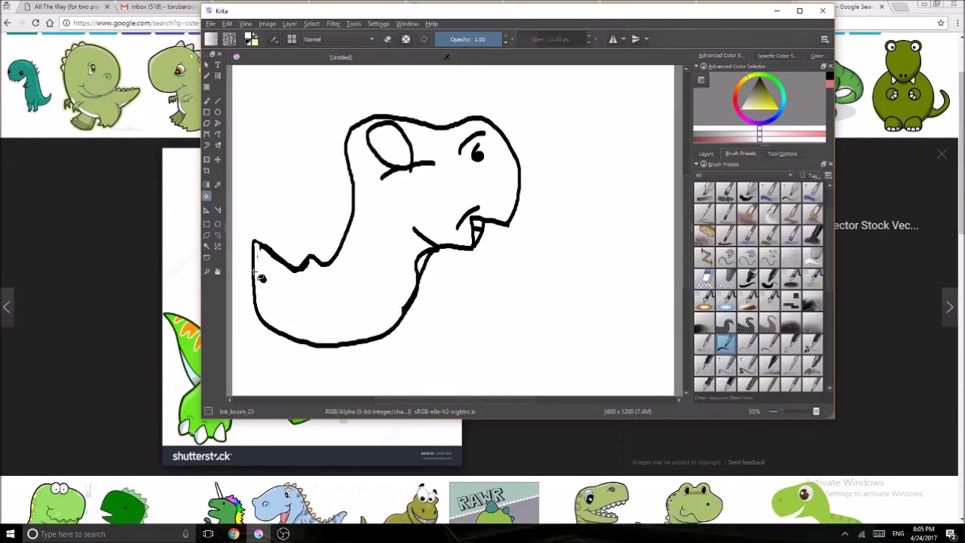
{"action": "key", "text": "minus"}
{"action": "left_click_drag", "start_coordinate": [358, 23], "coordinate": [564, 55]}
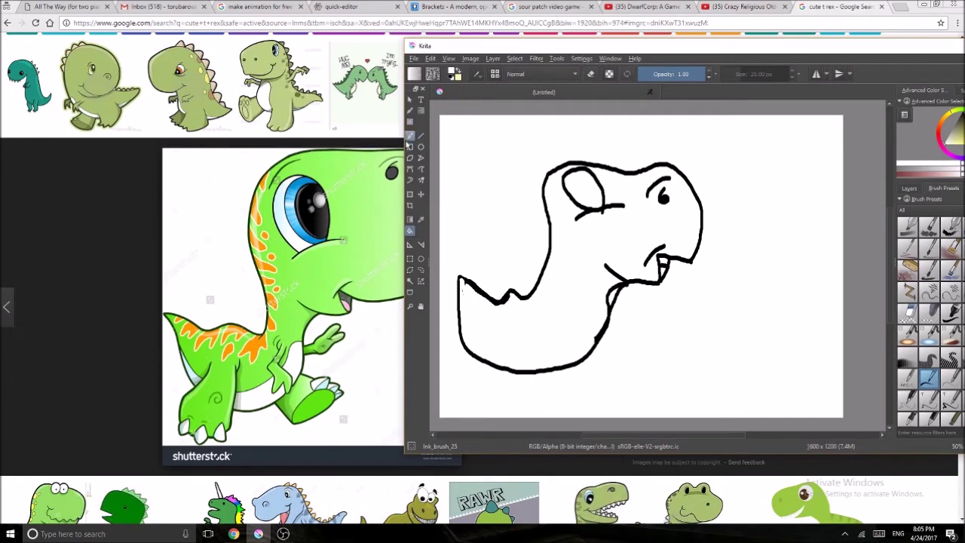
- Fill the dinosaur's tongue with pink
{"action": "key", "text": "e"}
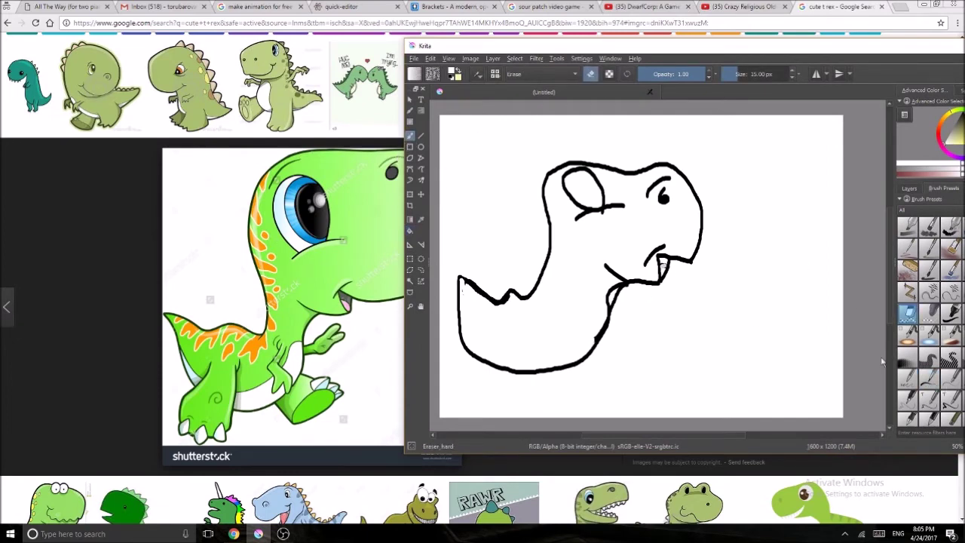
{"action": "key", "text": "e"}
{"action": "key", "text": "f"}
{"action": "left_click", "coordinate": [946, 150]}
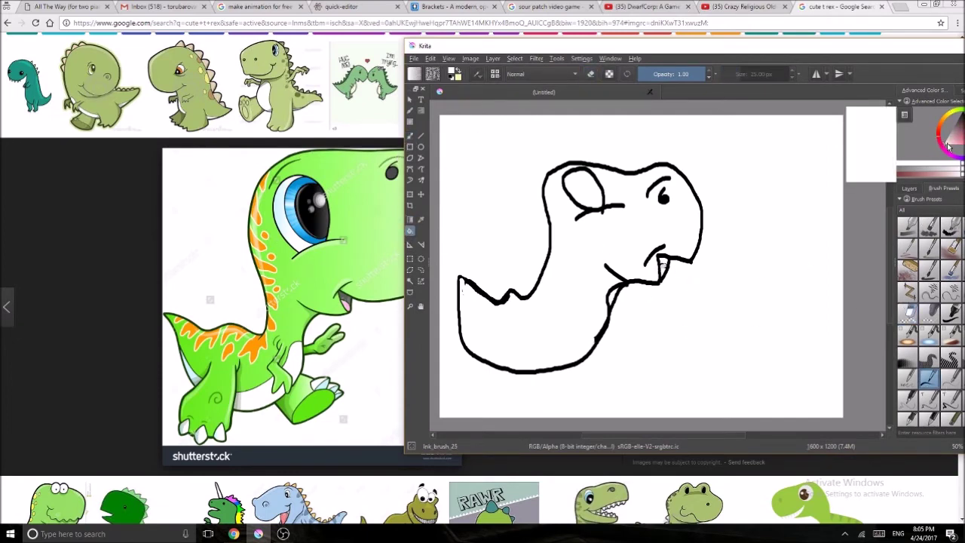
{"action": "left_click", "coordinate": [666, 271]}
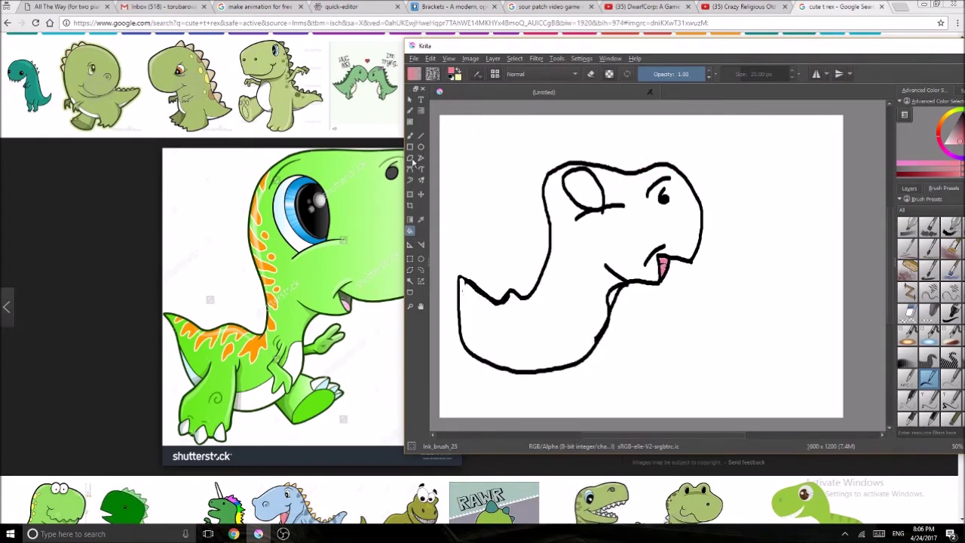
- Clean up lines under the mouth with the hard eraser and sampled white, then reselect the ink brush
{"action": "key", "text": "b"}
{"action": "left_click", "coordinate": [908, 312]}
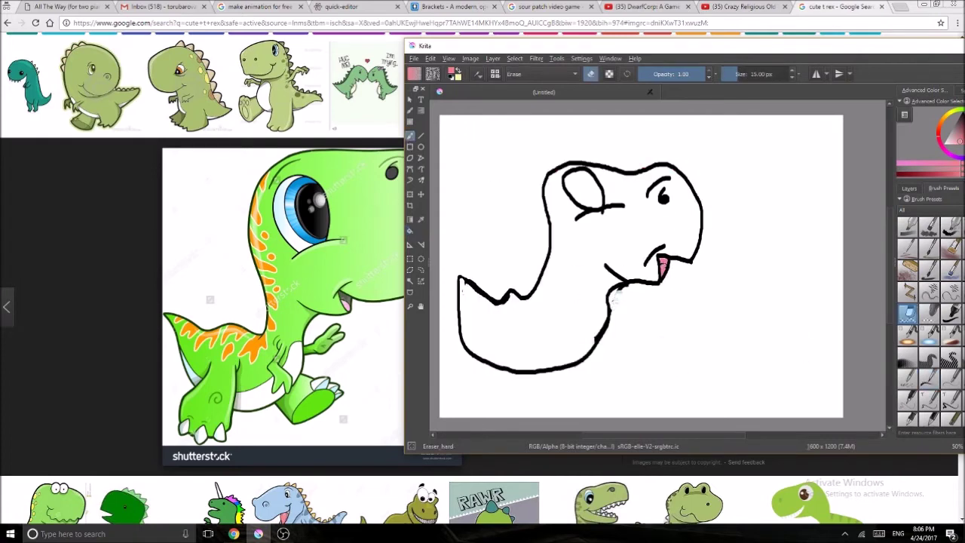
{"action": "key", "text": "p"}
{"action": "left_click", "coordinate": [624, 294]}
{"action": "left_click", "coordinate": [929, 382]}
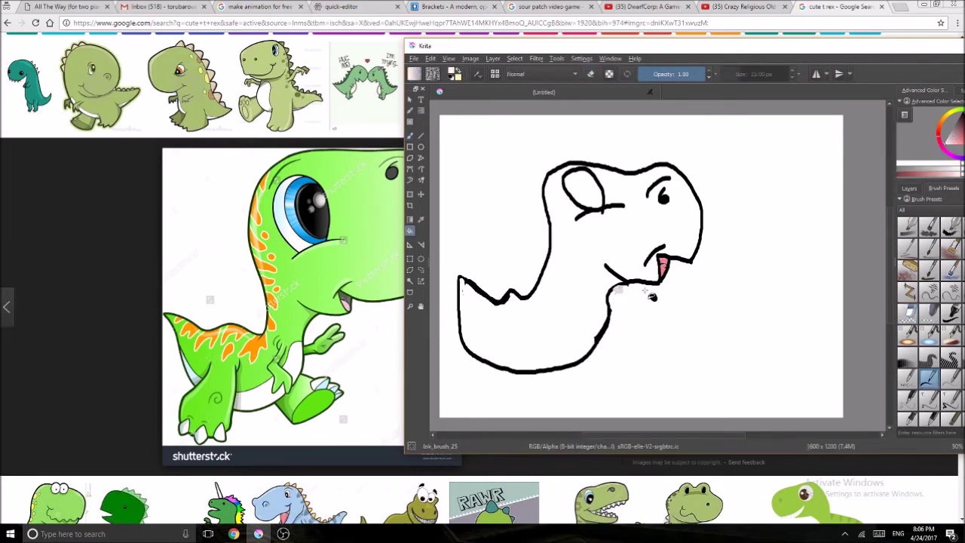
- Draw the dinosaur's clawed arm in black
{"action": "key", "text": "b"}
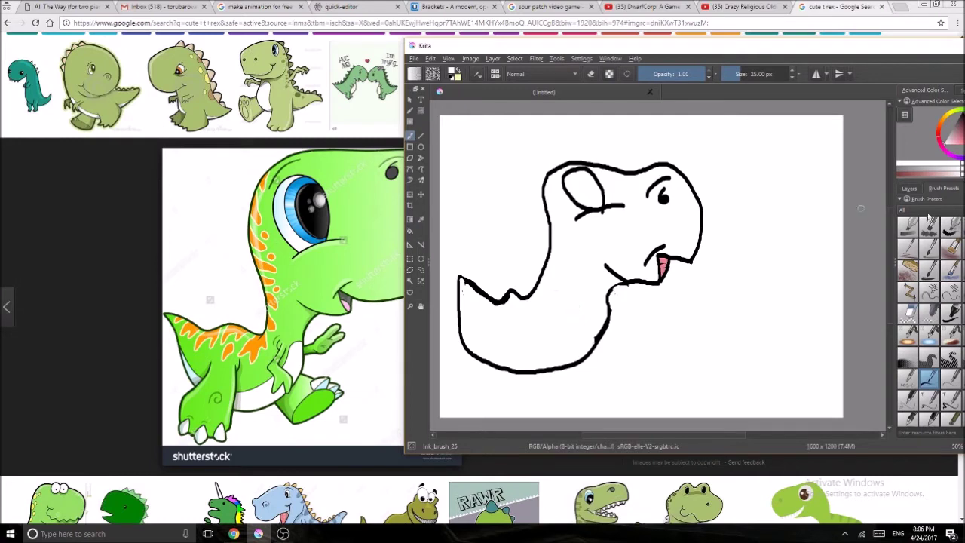
{"action": "key", "text": "d"}
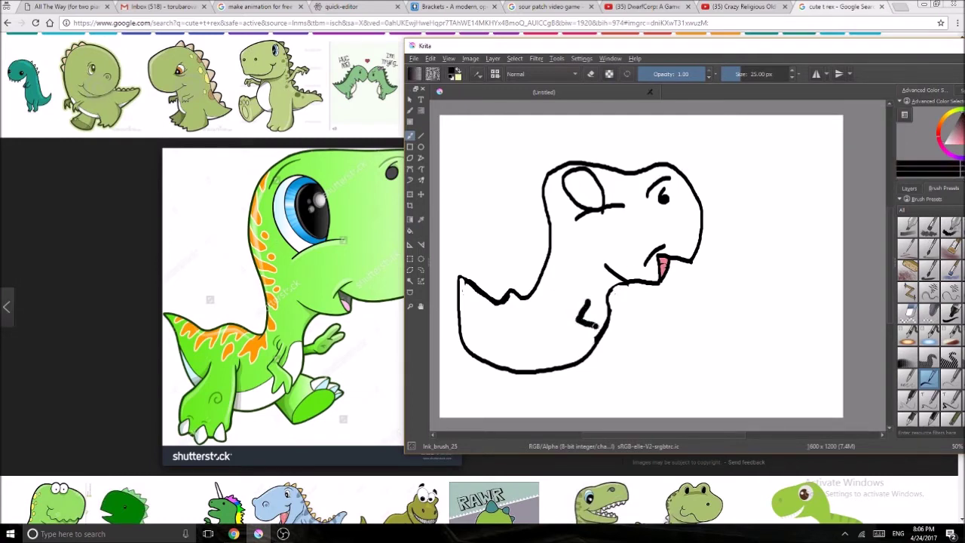
{"action": "mouse_move", "coordinate": [599, 324]}
{"action": "left_mouse_down"}
{"action": "mouse_move", "coordinate": [574, 345]}
{"action": "mouse_move", "coordinate": [590, 298]}
{"action": "mouse_move", "coordinate": [653, 295]}
{"action": "mouse_move", "coordinate": [659, 324]}
{"action": "mouse_move", "coordinate": [596, 337]}
{"action": "left_mouse_up"}
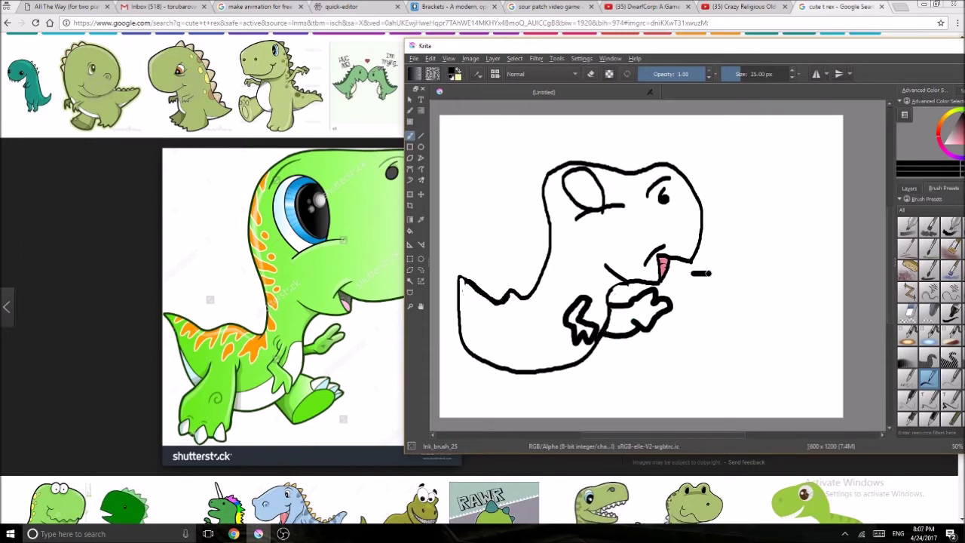
- Handwrite "I'm a dino-saur ROAR" beside the mouth
{"action": "left_click_drag", "start_coordinate": [709, 273], "coordinate": [722, 294]}
{"action": "mouse_move", "coordinate": [717, 236]}
{"action": "left_mouse_down"}
{"action": "mouse_move", "coordinate": [723, 257]}
{"action": "mouse_move", "coordinate": [737, 255]}
{"action": "left_mouse_up"}
{"action": "left_click_drag", "start_coordinate": [745, 235], "coordinate": [782, 256]}
{"action": "left_click_drag", "start_coordinate": [751, 273], "coordinate": [762, 285]}
{"action": "mouse_move", "coordinate": [734, 312]}
{"action": "left_mouse_down"}
{"action": "mouse_move", "coordinate": [748, 328]}
{"action": "mouse_move", "coordinate": [789, 331]}
{"action": "left_mouse_up"}
{"action": "left_click_drag", "start_coordinate": [795, 328], "coordinate": [805, 335]}
{"action": "left_click_drag", "start_coordinate": [720, 355], "coordinate": [787, 368]}
{"action": "mouse_move", "coordinate": [722, 359]}
{"action": "left_mouse_down"}
{"action": "mouse_move", "coordinate": [697, 407]}
{"action": "mouse_move", "coordinate": [737, 411]}
{"action": "left_mouse_up"}
{"action": "left_click_drag", "start_coordinate": [750, 382], "coordinate": [796, 416]}
{"action": "left_click_drag", "start_coordinate": [804, 413], "coordinate": [808, 407]}
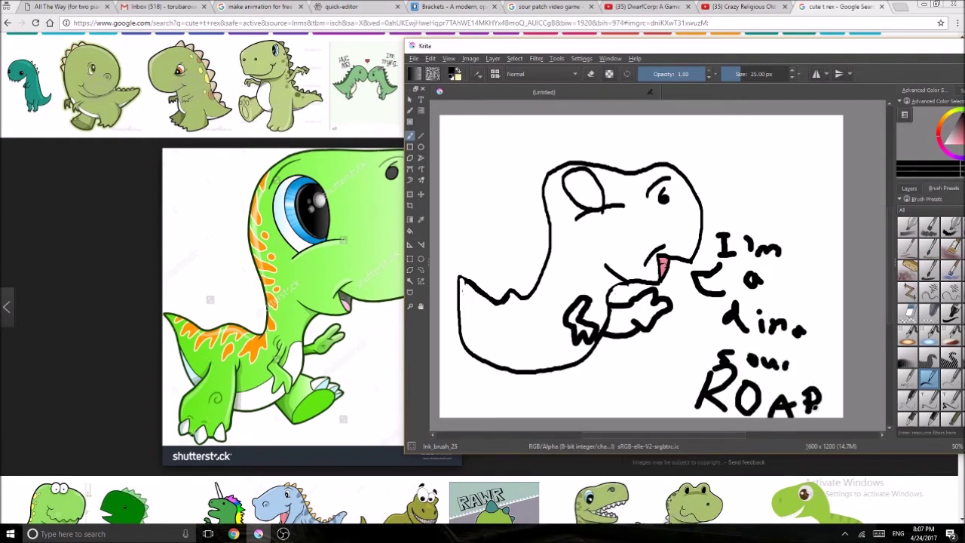
- Outline a dinosaur shape around the text, add a jagged jaw edge, and fill the eye black
{"action": "left_click_drag", "start_coordinate": [716, 290], "coordinate": [671, 416]}
{"action": "mouse_move", "coordinate": [843, 380]}
{"action": "left_mouse_down"}
{"action": "mouse_move", "coordinate": [837, 344]}
{"action": "mouse_move", "coordinate": [719, 267]}
{"action": "left_mouse_up"}
{"action": "mouse_move", "coordinate": [465, 288]}
{"action": "left_mouse_down"}
{"action": "mouse_move", "coordinate": [556, 178]}
{"action": "mouse_move", "coordinate": [585, 205]}
{"action": "left_mouse_up"}
{"action": "left_click", "coordinate": [409, 230]}
{"action": "left_click", "coordinate": [588, 188]}
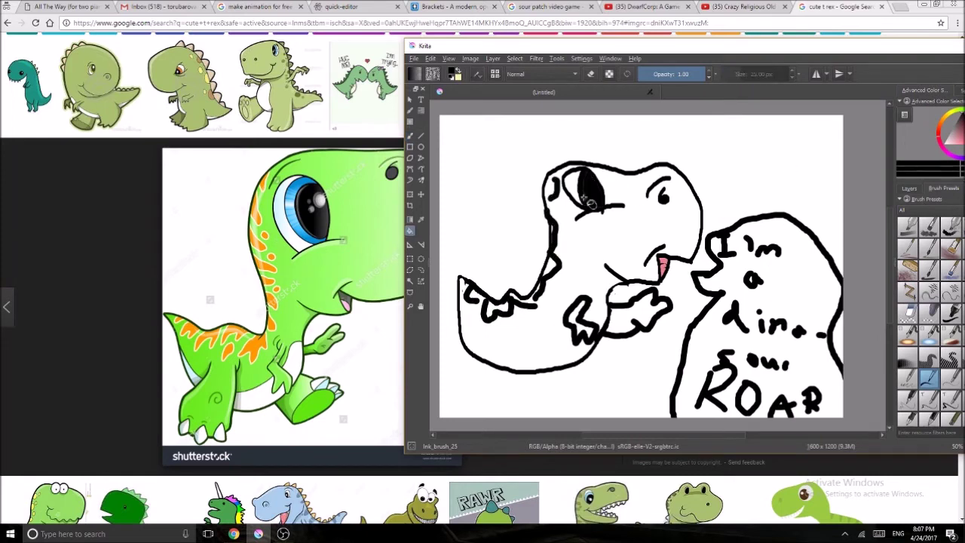
{"action": "left_click", "coordinate": [951, 132]}
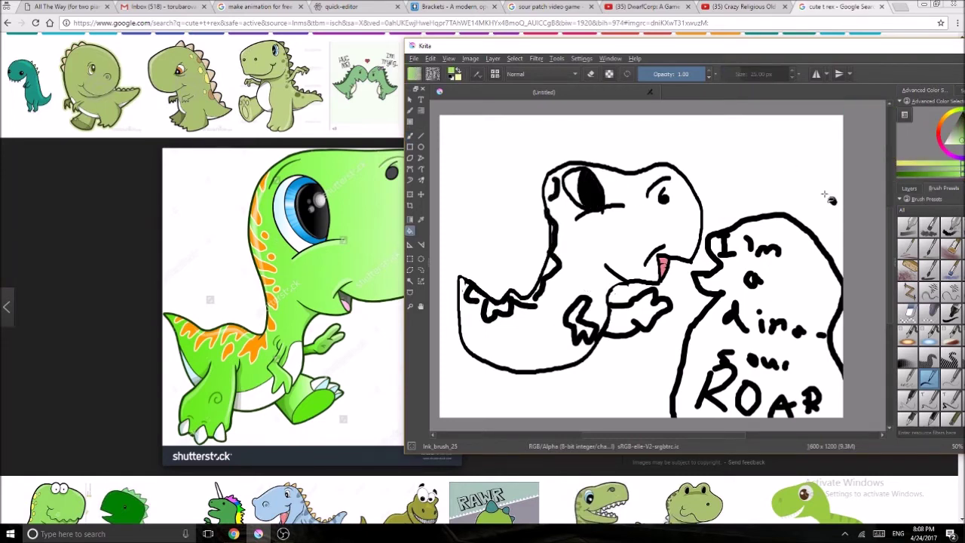
- Fill the dinosaur's hand, head and body green and the under-neck and mouth areas olive
{"action": "left_click", "coordinate": [637, 320]}
{"action": "left_click", "coordinate": [674, 251]}
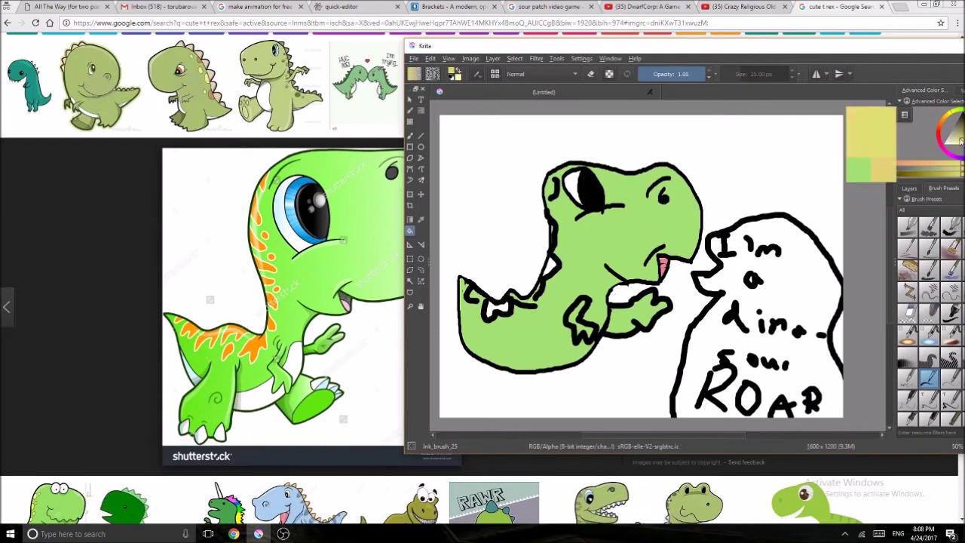
{"action": "left_click", "coordinate": [944, 143]}
{"action": "left_click", "coordinate": [557, 268]}
{"action": "left_click", "coordinate": [496, 310]}
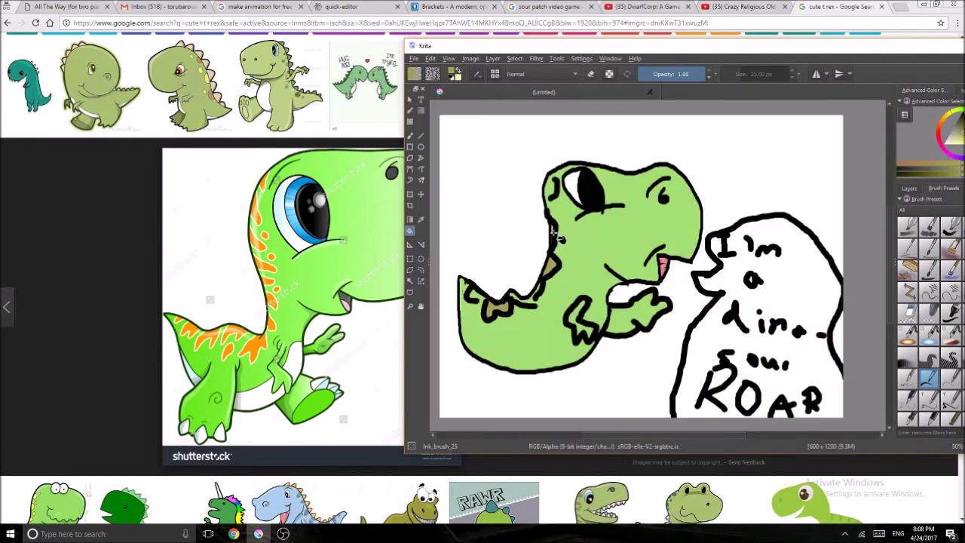
- Draw black legs and feet under the body, redoing the first boxy attempt
{"action": "left_click", "coordinate": [887, 167]}
{"action": "left_click", "coordinate": [410, 136]}
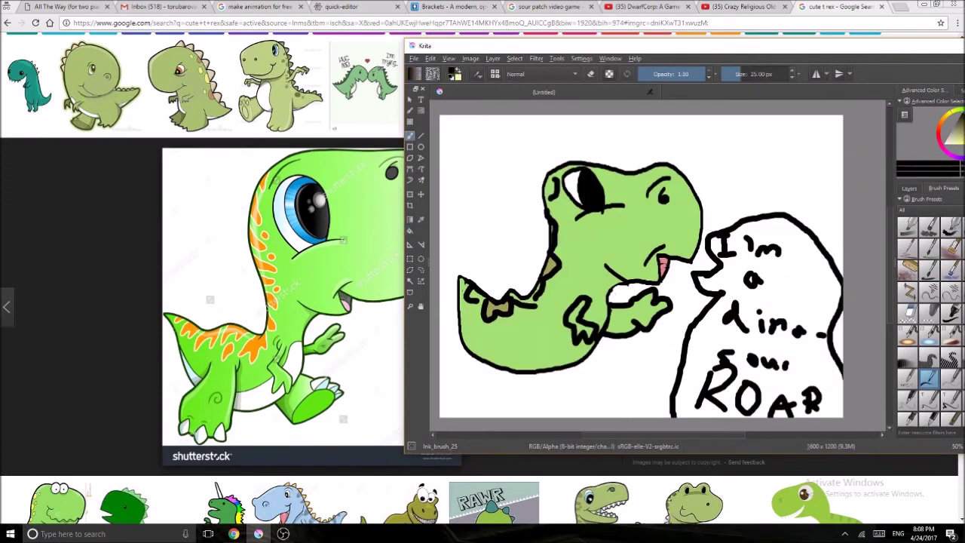
{"action": "left_click_drag", "start_coordinate": [499, 345], "coordinate": [480, 401]}
{"action": "mouse_move", "coordinate": [530, 343]}
{"action": "left_mouse_down"}
{"action": "mouse_move", "coordinate": [537, 401]}
{"action": "mouse_move", "coordinate": [479, 402]}
{"action": "left_mouse_up"}
{"action": "mouse_move", "coordinate": [499, 346]}
{"action": "left_mouse_down"}
{"action": "mouse_move", "coordinate": [534, 349]}
{"action": "mouse_move", "coordinate": [541, 381]}
{"action": "mouse_move", "coordinate": [580, 381]}
{"action": "left_mouse_up"}
{"action": "key", "text": "ctrl+z"}
{"action": "key", "text": "ctrl+z"}
{"action": "key", "text": "ctrl+z"}
{"action": "left_click_drag", "start_coordinate": [546, 328], "coordinate": [574, 370]}
{"action": "left_click", "coordinate": [421, 306]}
{"action": "left_click_drag", "start_coordinate": [715, 330], "coordinate": [703, 315]}
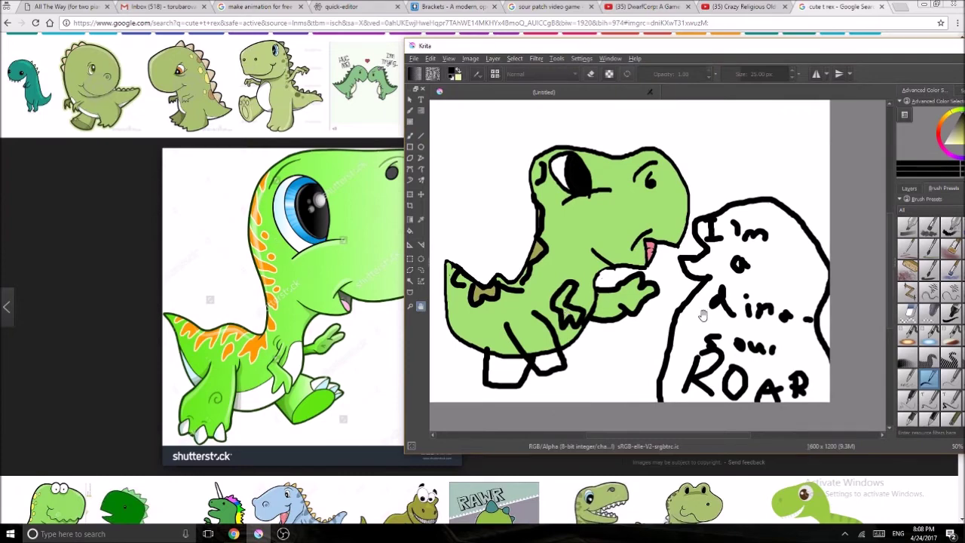
{"action": "left_click", "coordinate": [409, 147]}
- Transform the whole drawing and draw legs and feet under the green dinosaur
{"action": "scroll", "coordinate": [649, 280], "scroll_direction": "down", "scroll_amount": 2}
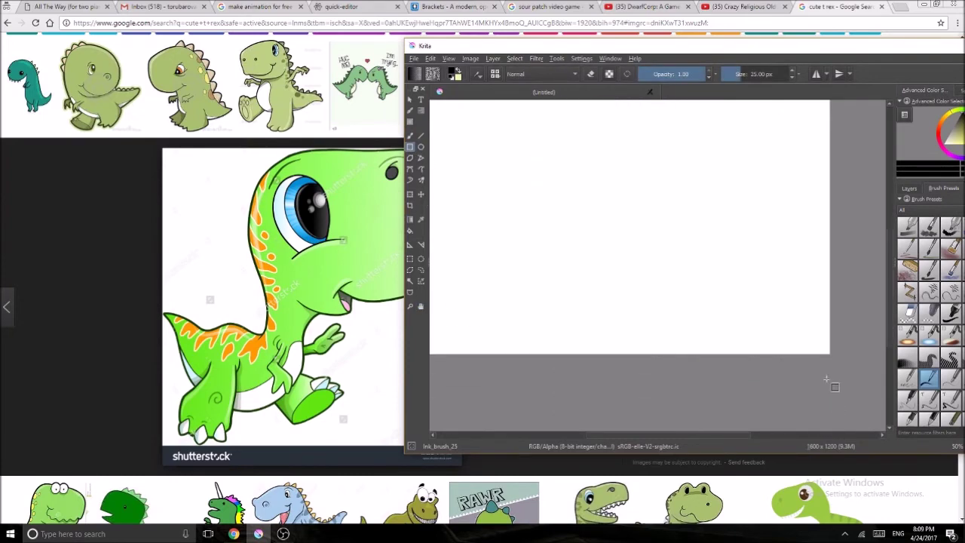
{"action": "scroll", "coordinate": [679, 126], "scroll_direction": "up", "scroll_amount": 2}
{"action": "scroll", "coordinate": [743, 209], "scroll_direction": "up", "scroll_amount": 2}
{"action": "key", "text": "ctrl+t"}
{"action": "scroll", "coordinate": [737, 213], "scroll_direction": "down", "scroll_amount": 5}
{"action": "left_click", "coordinate": [419, 201]}
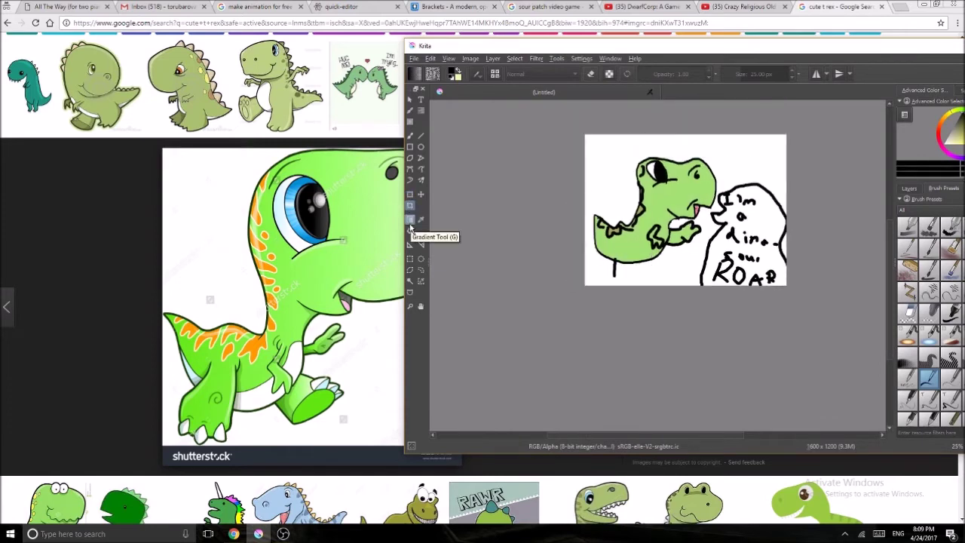
{"action": "left_click", "coordinate": [411, 195]}
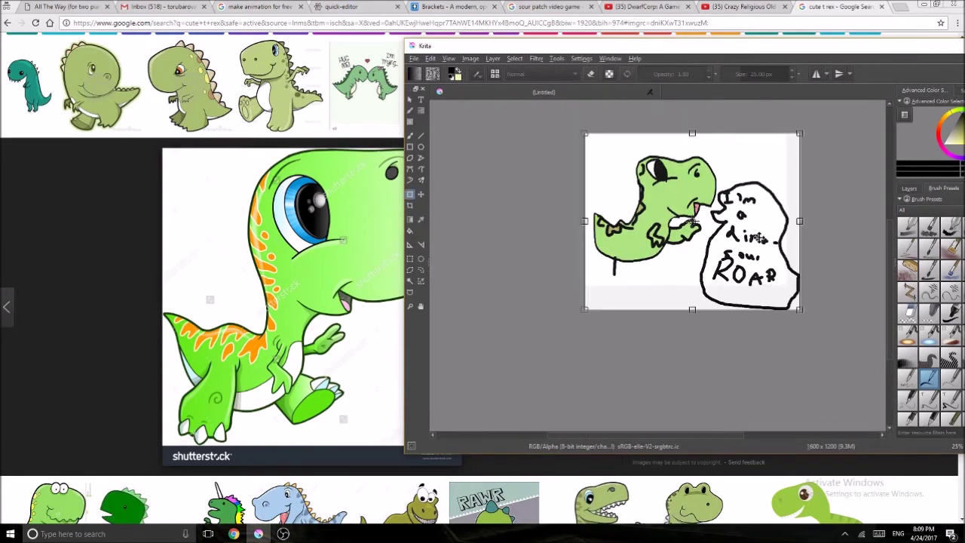
{"action": "left_click", "coordinate": [414, 205]}
{"action": "left_click", "coordinate": [410, 136]}
{"action": "left_click_drag", "start_coordinate": [613, 271], "coordinate": [665, 262]}
{"action": "left_click_drag", "start_coordinate": [896, 46], "coordinate": [729, 64]}
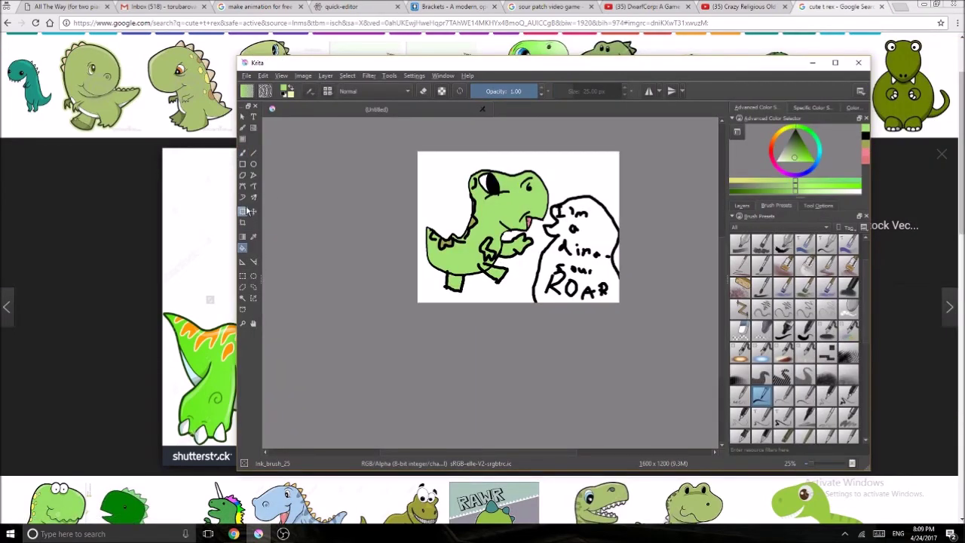
- Erase the speech bubble, its lettering and leftover black marks on the right
{"action": "left_click", "coordinate": [242, 152]}
{"action": "left_click", "coordinate": [740, 330]}
{"action": "left_click_drag", "start_coordinate": [581, 227], "coordinate": [562, 238]}
{"action": "mouse_move", "coordinate": [572, 204]}
{"action": "left_mouse_down"}
{"action": "mouse_move", "coordinate": [603, 286]}
{"action": "mouse_move", "coordinate": [561, 294]}
{"action": "mouse_move", "coordinate": [543, 275]}
{"action": "mouse_move", "coordinate": [550, 260]}
{"action": "left_mouse_up"}
{"action": "mouse_move", "coordinate": [549, 220]}
{"action": "left_mouse_down"}
{"action": "mouse_move", "coordinate": [564, 206]}
{"action": "mouse_move", "coordinate": [612, 219]}
{"action": "left_mouse_up"}
- Fill the erased transparent area with white and restore black as the paint colour
{"action": "left_click", "coordinate": [762, 394]}
{"action": "left_click", "coordinate": [787, 195]}
{"action": "key", "text": "f"}
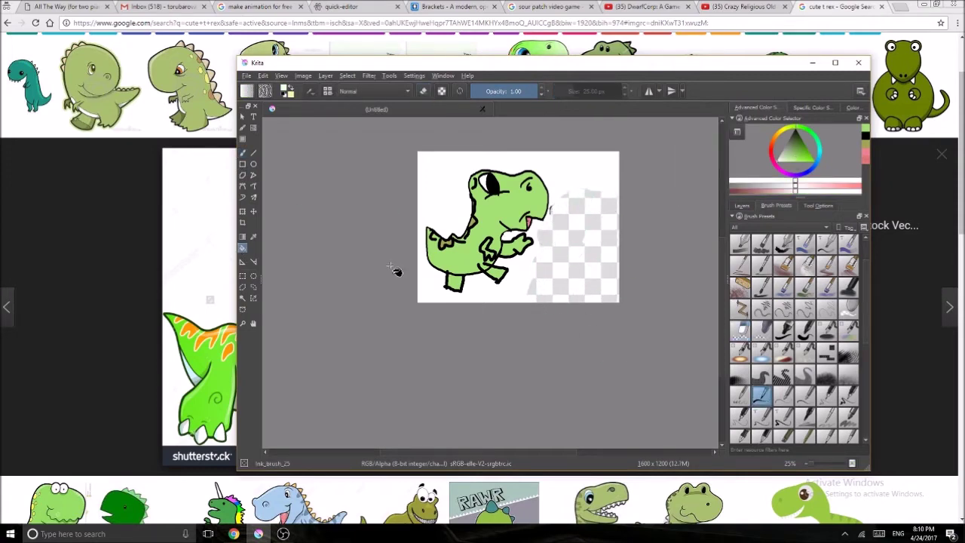
{"action": "left_click", "coordinate": [558, 220]}
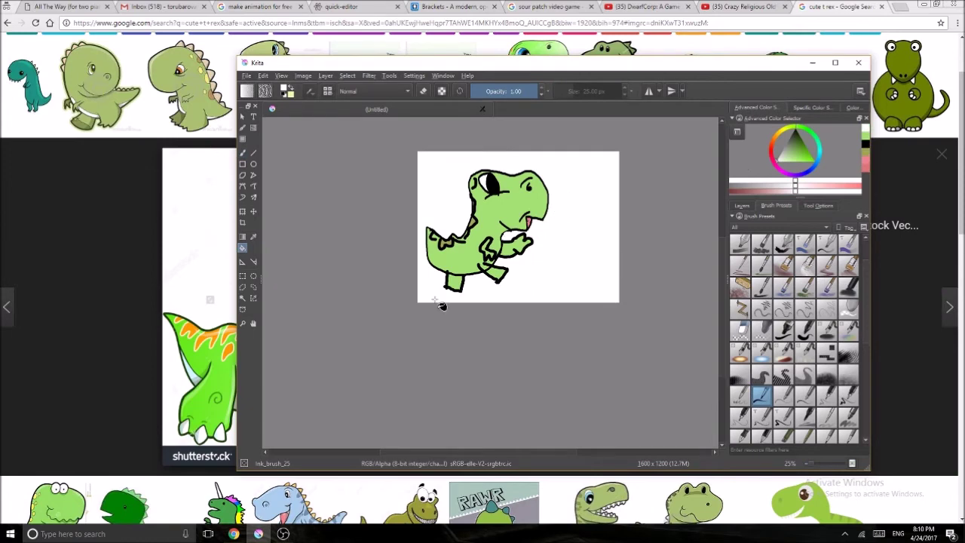
{"action": "key", "text": "b"}
{"action": "key", "text": "x"}
- Draw a curved stroke right of the dino, trying and abandoning the text tool
{"action": "mouse_move", "coordinate": [540, 235]}
{"action": "left_mouse_down"}
{"action": "mouse_move", "coordinate": [549, 217]}
{"action": "mouse_move", "coordinate": [565, 218]}
{"action": "left_mouse_up"}
{"action": "left_click", "coordinate": [254, 117]}
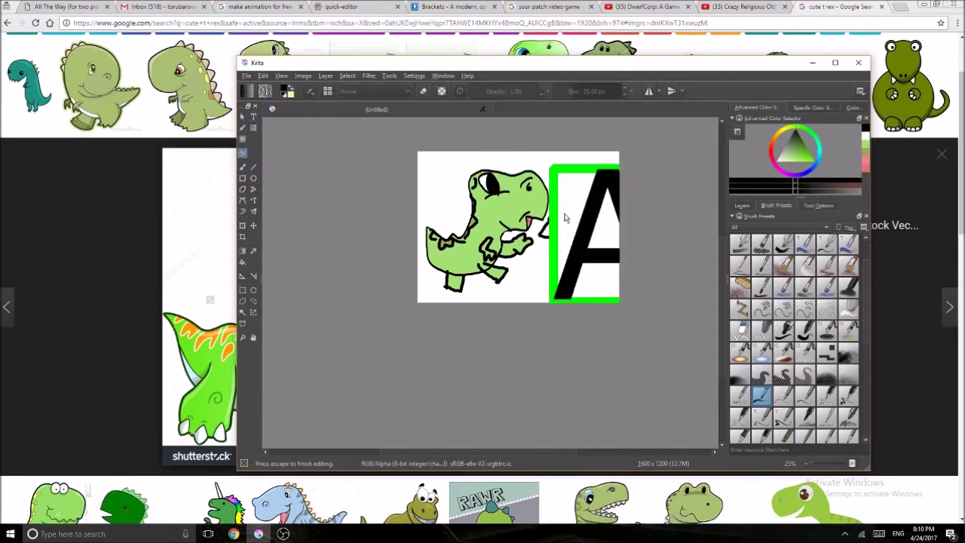
{"action": "left_click", "coordinate": [243, 153]}
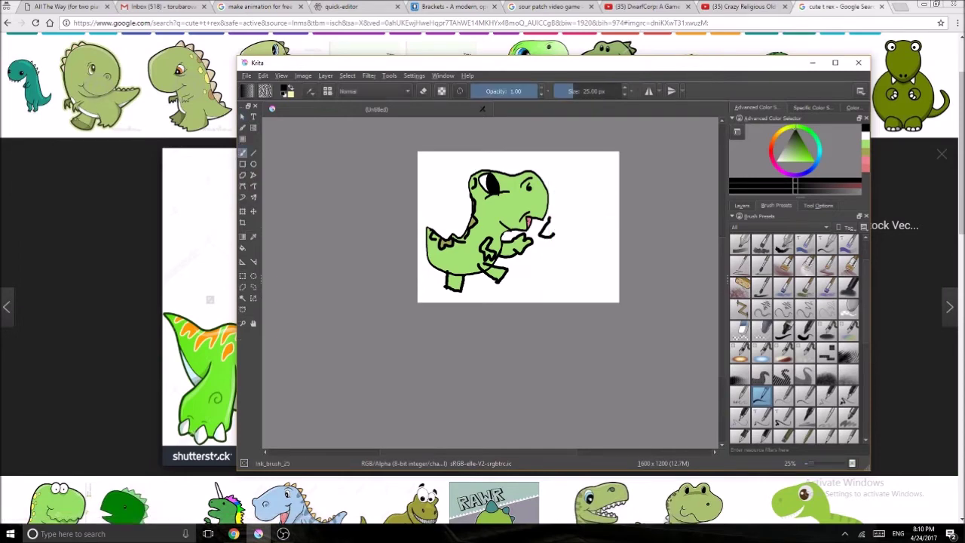
{"action": "left_click", "coordinate": [742, 205]}
- Letter "I'm a dino" in black beside the dinosaur
{"action": "left_click_drag", "start_coordinate": [568, 199], "coordinate": [587, 217]}
{"action": "scroll", "coordinate": [491, 268], "scroll_direction": "up", "scroll_amount": 5}
{"action": "left_click_drag", "start_coordinate": [528, 280], "coordinate": [567, 377]}
{"action": "mouse_move", "coordinate": [517, 447]}
{"action": "left_mouse_down"}
{"action": "mouse_move", "coordinate": [545, 311]}
{"action": "mouse_move", "coordinate": [558, 369]}
{"action": "left_mouse_up"}
{"action": "mouse_move", "coordinate": [604, 309]}
{"action": "left_mouse_down"}
{"action": "mouse_move", "coordinate": [599, 373]}
{"action": "mouse_move", "coordinate": [670, 369]}
{"action": "mouse_move", "coordinate": [539, 336]}
{"action": "left_mouse_up"}
{"action": "left_click", "coordinate": [619, 291]}
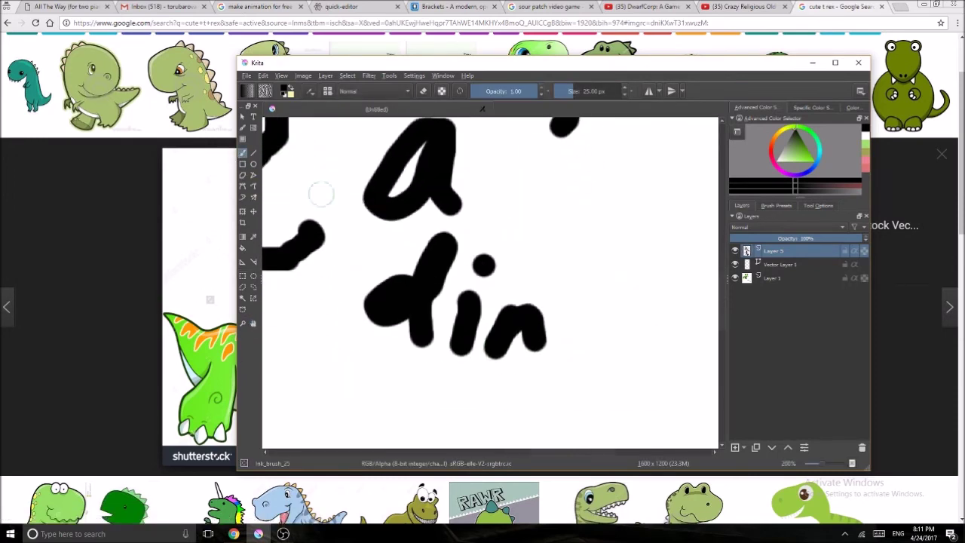
{"action": "left_click_drag", "start_coordinate": [603, 309], "coordinate": [600, 316]}
- Write "Roar" in orange below "dino"
{"action": "left_click", "coordinate": [805, 153]}
{"action": "left_click_drag", "start_coordinate": [328, 347], "coordinate": [412, 174]}
{"action": "mouse_move", "coordinate": [298, 321]}
{"action": "left_mouse_down"}
{"action": "mouse_move", "coordinate": [366, 263]}
{"action": "mouse_move", "coordinate": [408, 366]}
{"action": "left_mouse_up"}
{"action": "left_click_drag", "start_coordinate": [483, 294], "coordinate": [487, 300]}
{"action": "mouse_move", "coordinate": [573, 339]}
{"action": "left_mouse_down"}
{"action": "mouse_move", "coordinate": [622, 407]}
{"action": "mouse_move", "coordinate": [686, 347]}
{"action": "left_mouse_up"}
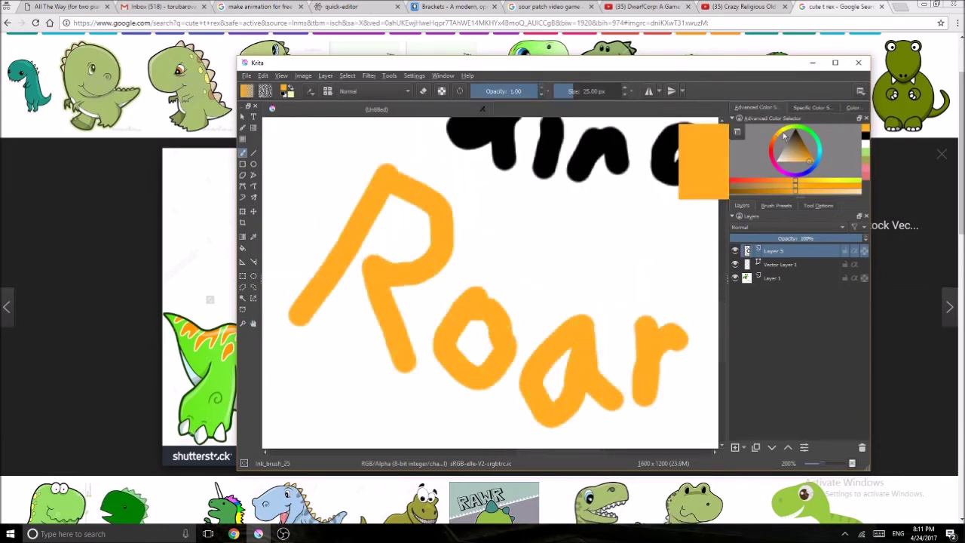
- Add pale yellow-green accent strokes around "Roar"
{"action": "left_click", "coordinate": [788, 157]}
{"action": "left_click_drag", "start_coordinate": [332, 158], "coordinate": [285, 190]}
{"action": "left_click_drag", "start_coordinate": [317, 195], "coordinate": [266, 220]}
{"action": "left_click_drag", "start_coordinate": [346, 136], "coordinate": [317, 174]}
{"action": "left_click_drag", "start_coordinate": [460, 321], "coordinate": [377, 305]}
{"action": "left_click_drag", "start_coordinate": [620, 332], "coordinate": [645, 324]}
{"action": "left_click_drag", "start_coordinate": [621, 291], "coordinate": [646, 281]}
{"action": "left_click_drag", "start_coordinate": [625, 326], "coordinate": [646, 320]}
{"action": "left_click_drag", "start_coordinate": [620, 360], "coordinate": [642, 351]}
- Draw a black speech bubble around the words and bring the whole drawing into view
{"action": "key", "text": "minus"}
{"action": "key", "text": "minus"}
{"action": "key", "text": "minus"}
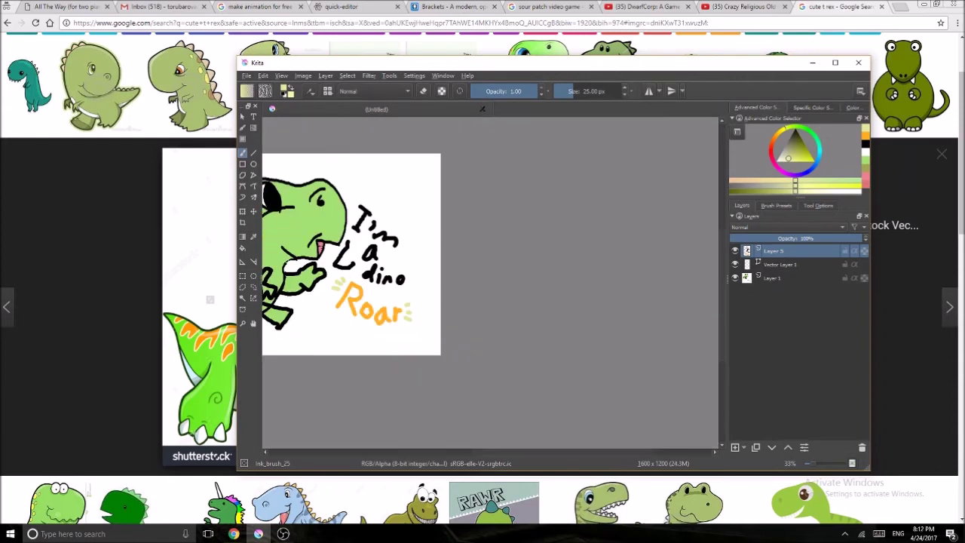
{"action": "left_click", "coordinate": [779, 161]}
{"action": "mouse_move", "coordinate": [347, 240]}
{"action": "left_mouse_down"}
{"action": "mouse_move", "coordinate": [348, 229]}
{"action": "mouse_move", "coordinate": [431, 347]}
{"action": "mouse_move", "coordinate": [350, 265]}
{"action": "left_mouse_up"}
{"action": "left_click", "coordinate": [253, 322]}
{"action": "left_click_drag", "start_coordinate": [410, 256], "coordinate": [520, 279]}
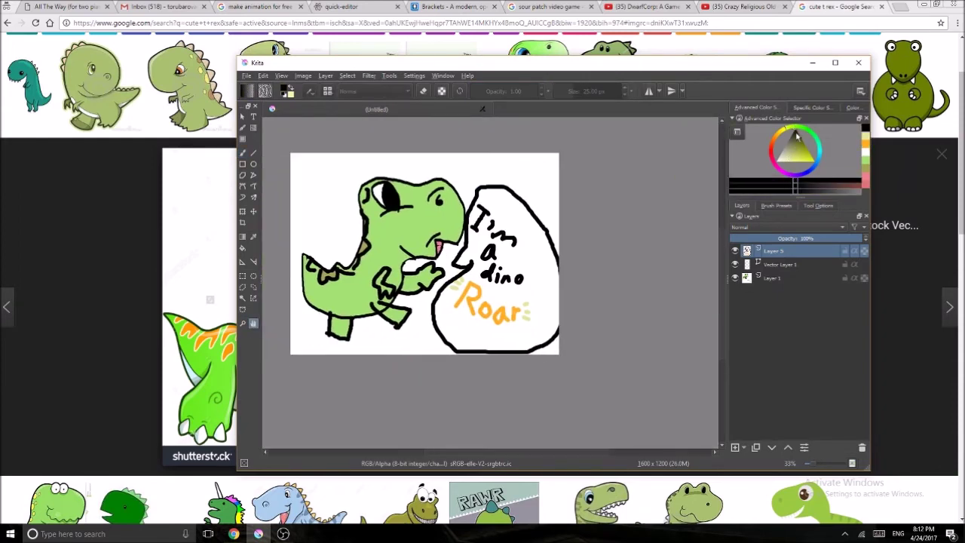
- Scribble green grass around the dino's feet and lower left
{"action": "left_click", "coordinate": [242, 152]}
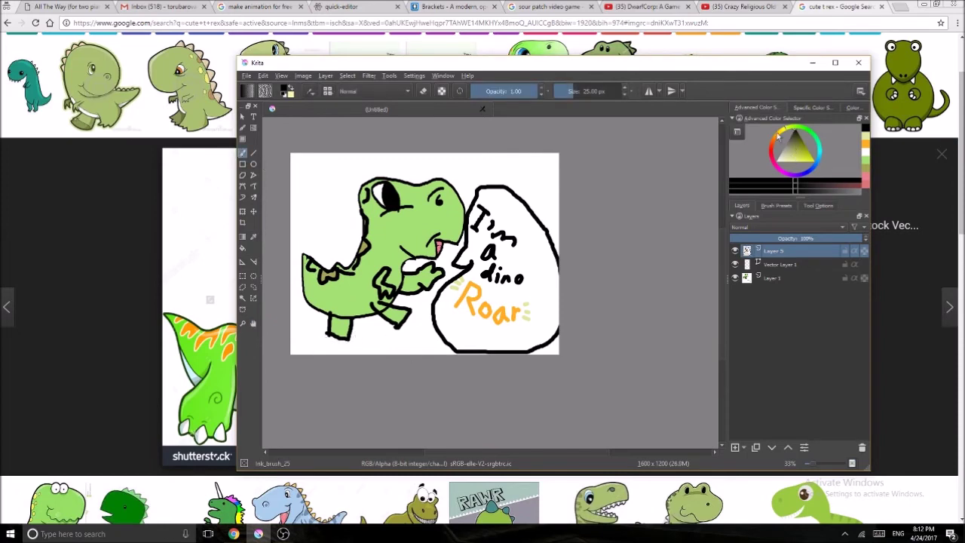
{"action": "left_click_drag", "start_coordinate": [788, 151], "coordinate": [800, 157]}
{"action": "left_click_drag", "start_coordinate": [320, 337], "coordinate": [377, 346]}
{"action": "left_click_drag", "start_coordinate": [386, 336], "coordinate": [396, 345]}
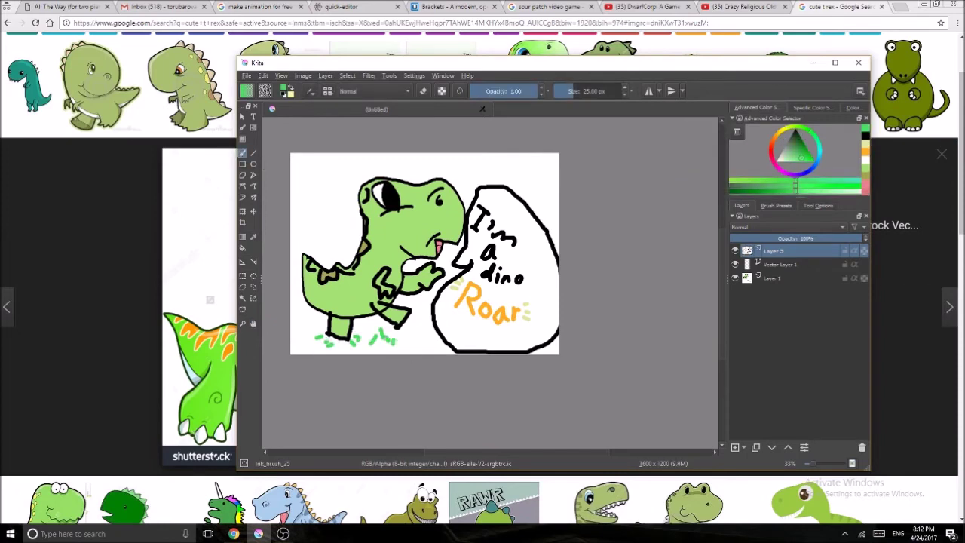
{"action": "left_click_drag", "start_coordinate": [298, 319], "coordinate": [351, 349]}
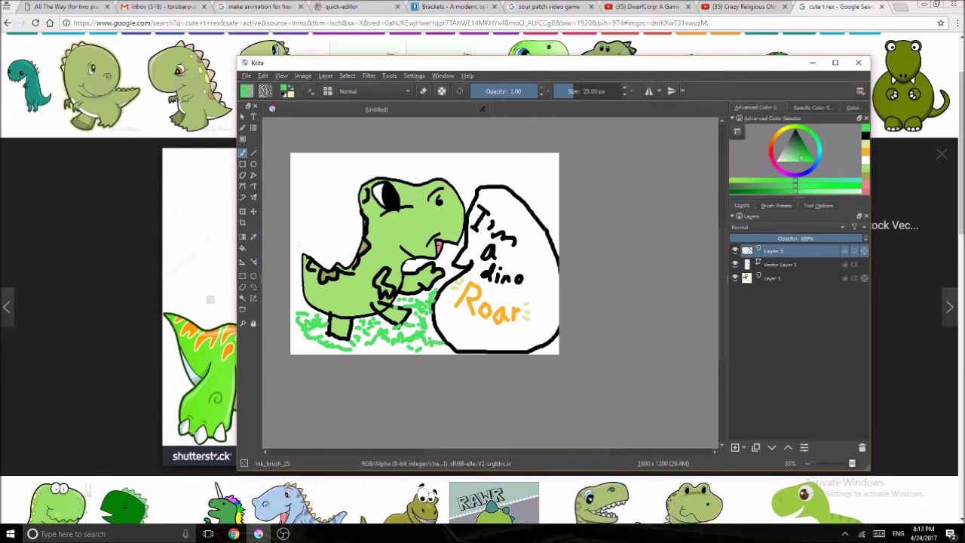
- Add grass up the dino's left side, undoing the scribbles beside its head
{"action": "mouse_move", "coordinate": [296, 300]}
{"action": "left_mouse_down"}
{"action": "mouse_move", "coordinate": [320, 249]}
{"action": "mouse_move", "coordinate": [347, 230]}
{"action": "mouse_move", "coordinate": [311, 235]}
{"action": "left_mouse_up"}
{"action": "mouse_move", "coordinate": [321, 226]}
{"action": "left_mouse_down"}
{"action": "mouse_move", "coordinate": [354, 232]}
{"action": "mouse_move", "coordinate": [305, 225]}
{"action": "left_mouse_up"}
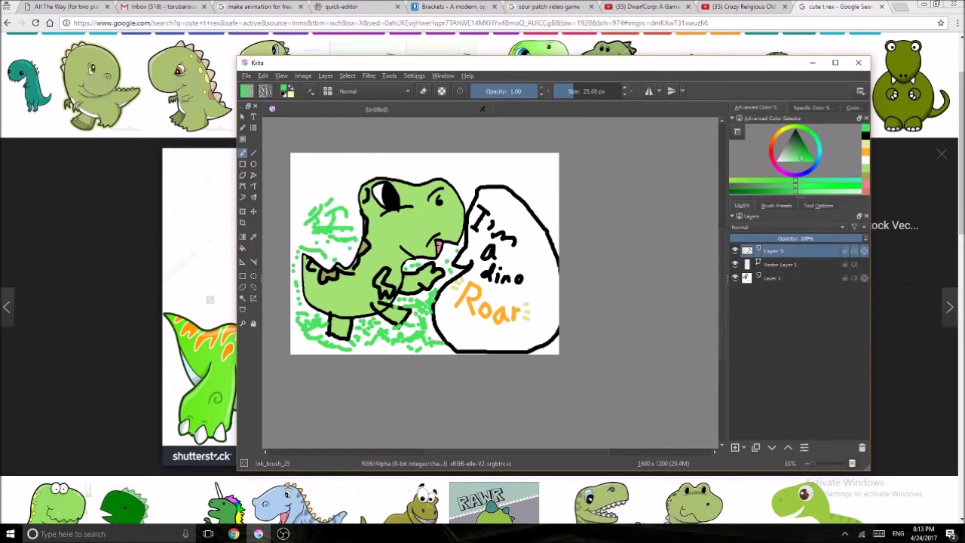
{"action": "key", "text": "ctrl+z"}
{"action": "key", "text": "ctrl+z"}
{"action": "key", "text": "ctrl+z"}
{"action": "key", "text": "ctrl+z"}
{"action": "key", "text": "ctrl+z"}
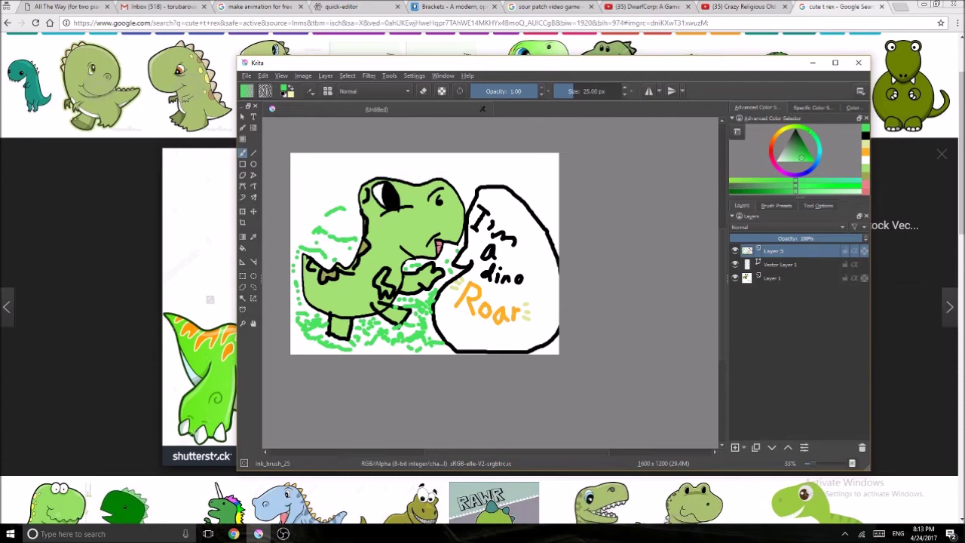
- Outline two clouds along the top and a horizon line across the left in black
{"action": "key", "text": "d"}
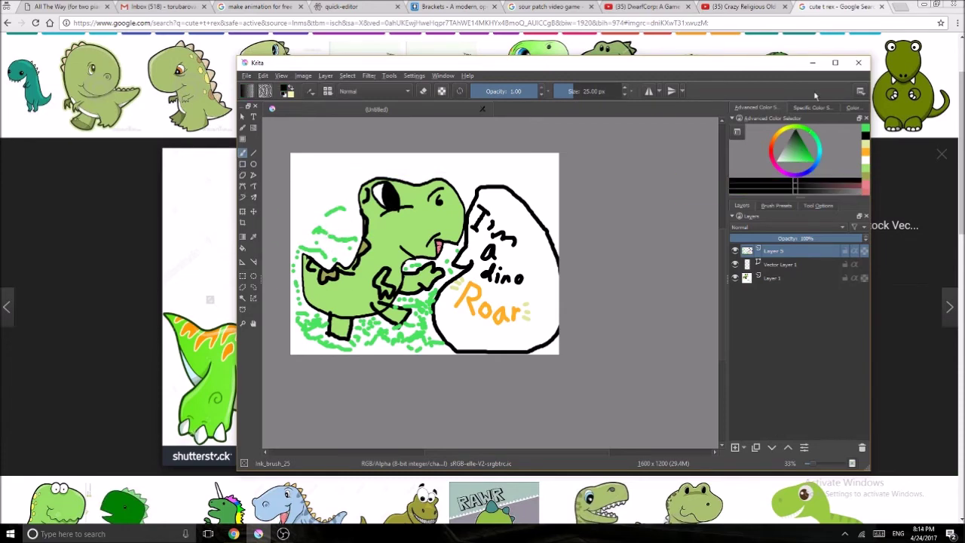
{"action": "mouse_move", "coordinate": [296, 168]}
{"action": "left_mouse_down"}
{"action": "mouse_move", "coordinate": [334, 173]}
{"action": "mouse_move", "coordinate": [427, 158]}
{"action": "mouse_move", "coordinate": [292, 154]}
{"action": "left_mouse_up"}
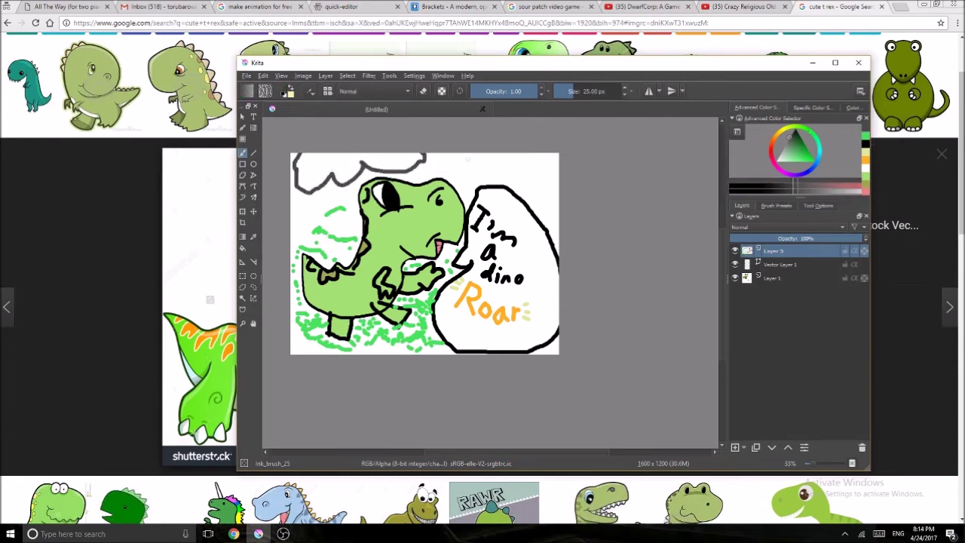
{"action": "left_click_drag", "start_coordinate": [457, 171], "coordinate": [560, 175]}
{"action": "left_click_drag", "start_coordinate": [291, 227], "coordinate": [567, 220]}
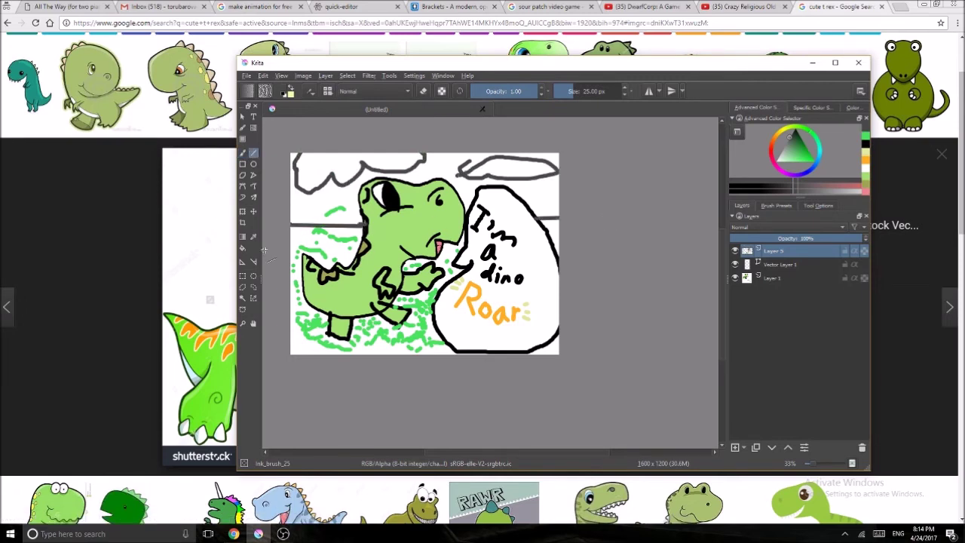
- Try a cyan flood fill of the background twice, undo both, and add a sky layer
{"action": "left_click", "coordinate": [689, 150]}
{"action": "left_click", "coordinate": [242, 248]}
{"action": "left_click", "coordinate": [324, 210]}
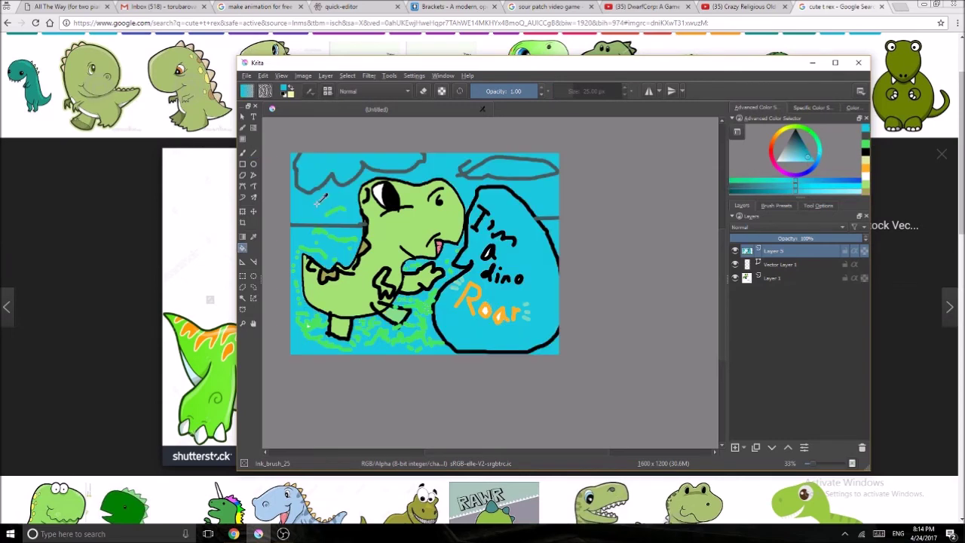
{"action": "key", "text": "ctrl+z"}
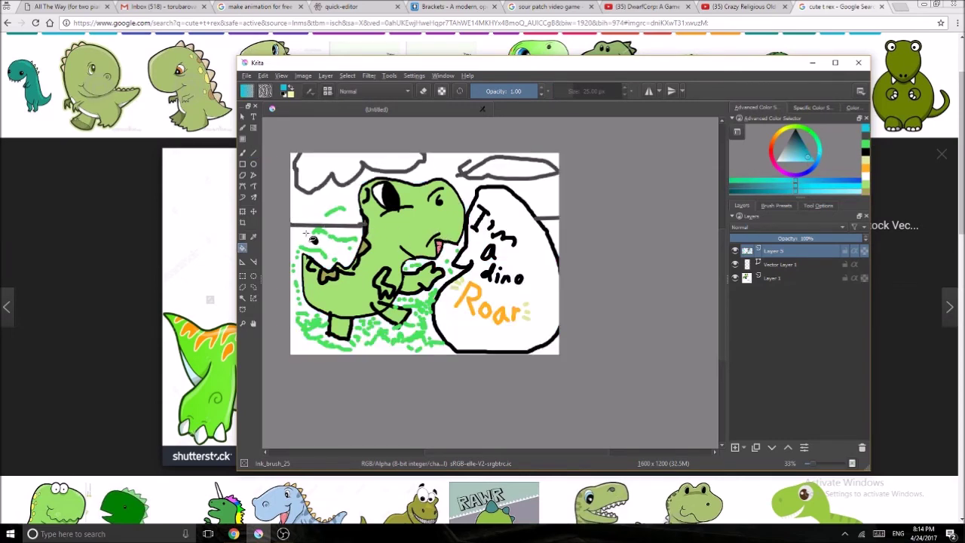
{"action": "key", "text": "b"}
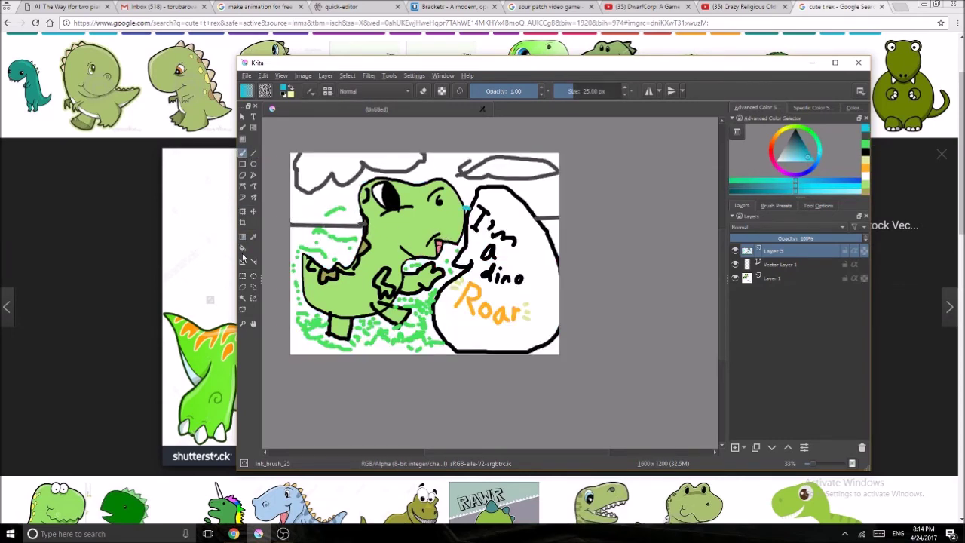
{"action": "left_click", "coordinate": [242, 248]}
{"action": "left_click", "coordinate": [460, 202]}
{"action": "key", "text": "ctrl+z"}
{"action": "key", "text": "b"}
{"action": "left_click", "coordinate": [735, 448]}
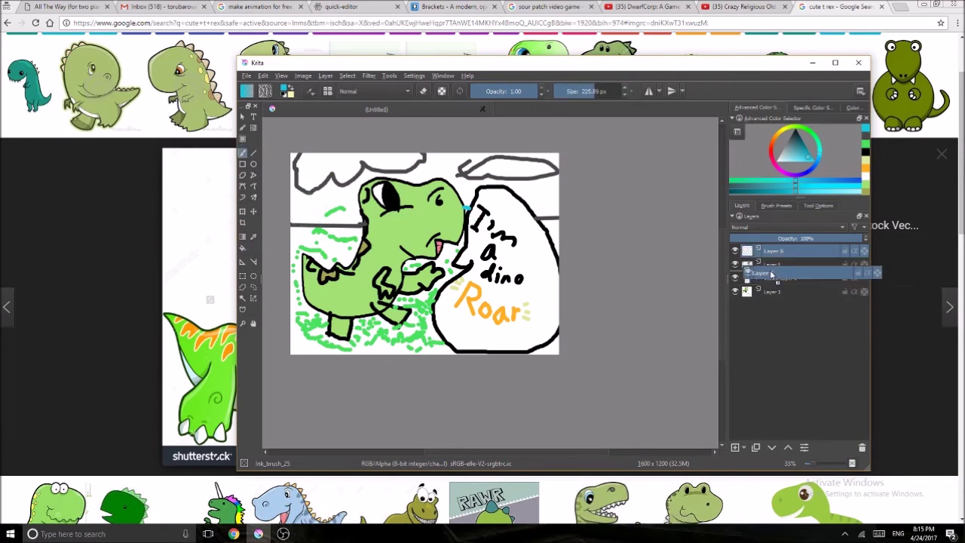
- Paint cyan sky on the new layer with a brush of about 79 px
{"action": "mouse_move", "coordinate": [316, 196]}
{"action": "left_mouse_down"}
{"action": "mouse_move", "coordinate": [493, 174]}
{"action": "mouse_move", "coordinate": [343, 177]}
{"action": "left_mouse_up"}
{"action": "key", "text": "ctrl+z"}
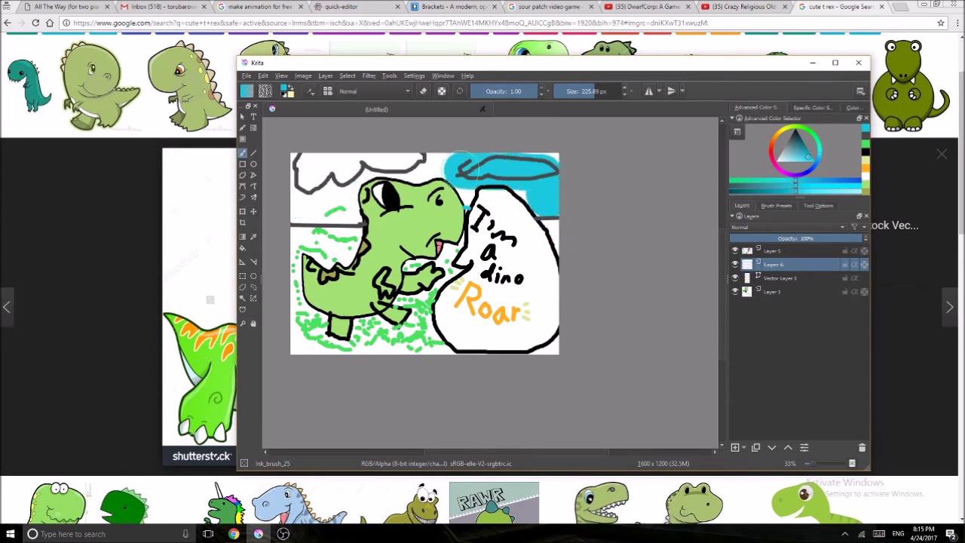
{"action": "left_click_drag", "start_coordinate": [355, 211], "coordinate": [294, 162]}
{"action": "left_click_drag", "start_coordinate": [606, 90], "coordinate": [569, 91]}
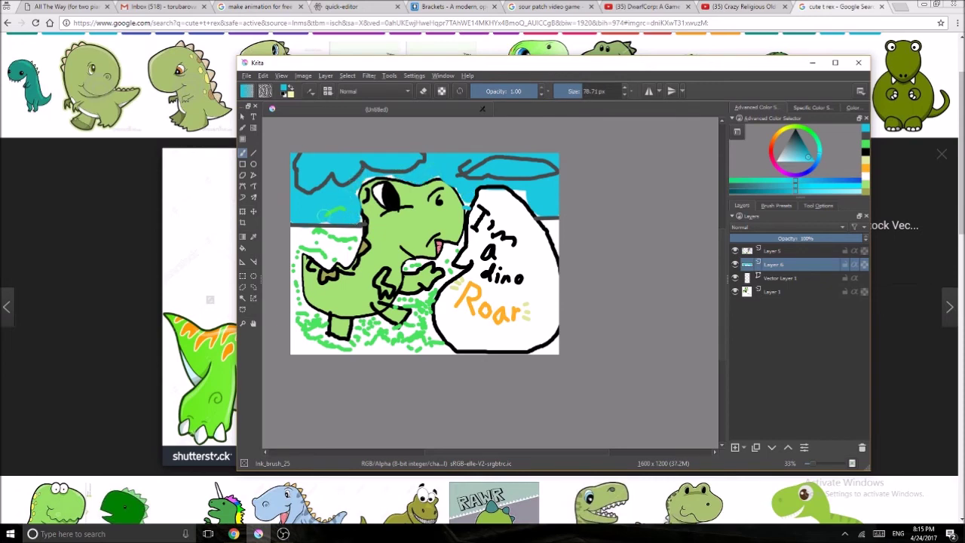
{"action": "mouse_move", "coordinate": [773, 265]}
{"action": "left_mouse_down"}
{"action": "mouse_move", "coordinate": [781, 303]}
{"action": "mouse_move", "coordinate": [784, 266]}
{"action": "left_mouse_up"}
{"action": "key", "text": "ctrl+z"}
{"action": "key", "text": "ctrl+shift+z"}
- Paint green ground along the bottom and right edge, covering the white patches
{"action": "left_click_drag", "start_coordinate": [556, 223], "coordinate": [555, 241]}
{"action": "mouse_move", "coordinate": [386, 343]}
{"action": "left_mouse_down"}
{"action": "mouse_move", "coordinate": [422, 348]}
{"action": "mouse_move", "coordinate": [292, 336]}
{"action": "mouse_move", "coordinate": [301, 230]}
{"action": "mouse_move", "coordinate": [346, 256]}
{"action": "mouse_move", "coordinate": [302, 243]}
{"action": "mouse_move", "coordinate": [440, 349]}
{"action": "left_mouse_up"}
{"action": "left_click_drag", "start_coordinate": [450, 247], "coordinate": [447, 271]}
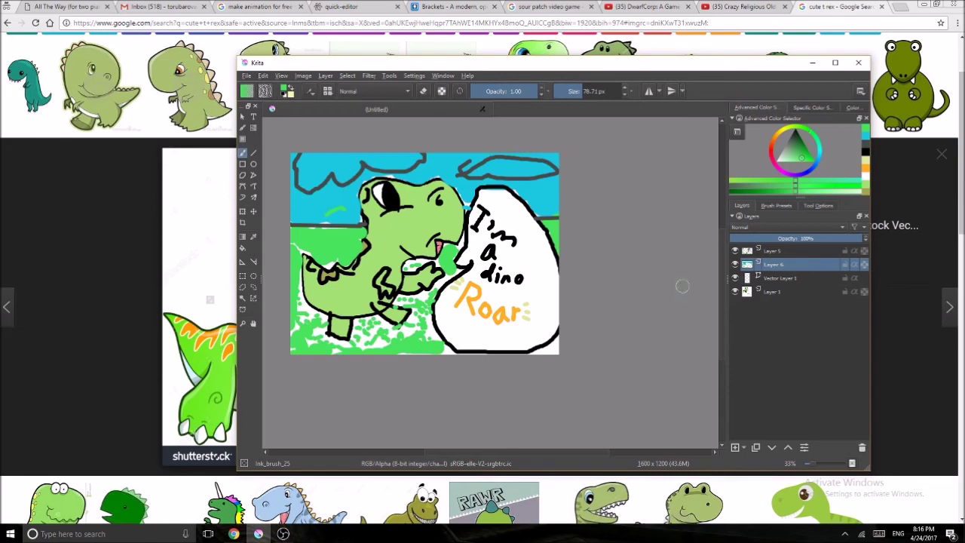
- On Layer 5, fill the left and right clouds with white
{"action": "left_click", "coordinate": [777, 252]}
{"action": "left_click", "coordinate": [865, 164]}
{"action": "mouse_move", "coordinate": [305, 181]}
{"action": "left_mouse_down"}
{"action": "mouse_move", "coordinate": [309, 160]}
{"action": "mouse_move", "coordinate": [347, 170]}
{"action": "mouse_move", "coordinate": [355, 162]}
{"action": "mouse_move", "coordinate": [301, 162]}
{"action": "mouse_move", "coordinate": [415, 158]}
{"action": "mouse_move", "coordinate": [373, 162]}
{"action": "mouse_move", "coordinate": [383, 164]}
{"action": "left_mouse_up"}
{"action": "mouse_move", "coordinate": [476, 171]}
{"action": "left_mouse_down"}
{"action": "mouse_move", "coordinate": [532, 166]}
{"action": "mouse_move", "coordinate": [499, 169]}
{"action": "left_mouse_up"}
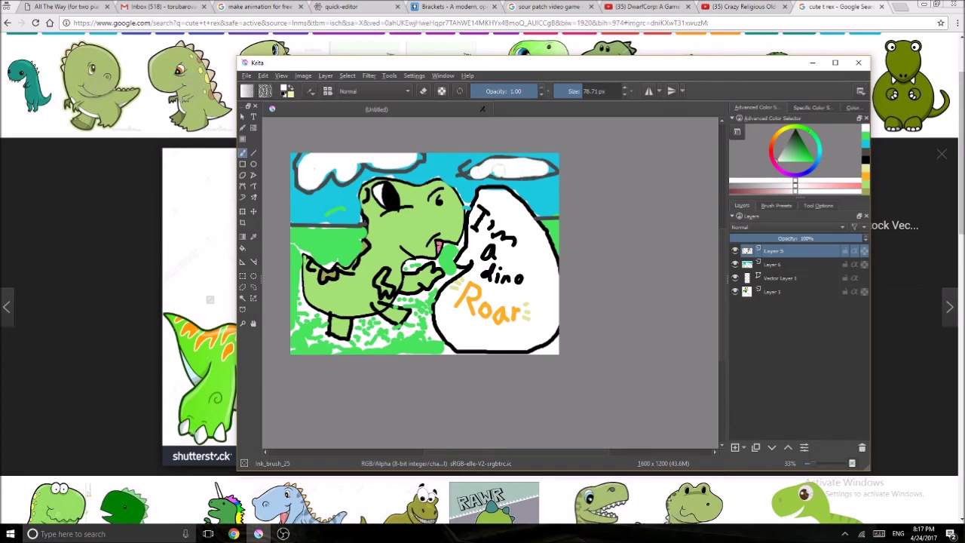
{"action": "mouse_move", "coordinate": [348, 172]}
{"action": "left_mouse_down"}
{"action": "mouse_move", "coordinate": [317, 181]}
{"action": "mouse_move", "coordinate": [302, 157]}
{"action": "left_mouse_up"}
- Save the drawing as dinosaur.kra and zoom to actual size
{"action": "left_click", "coordinate": [247, 76]}
{"action": "left_click", "coordinate": [264, 121]}
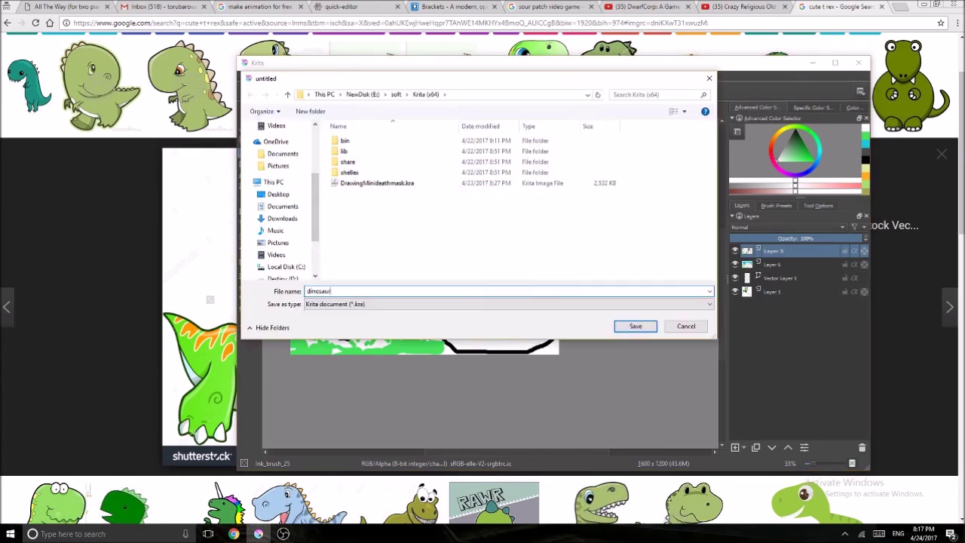
{"action": "key", "text": "Return"}
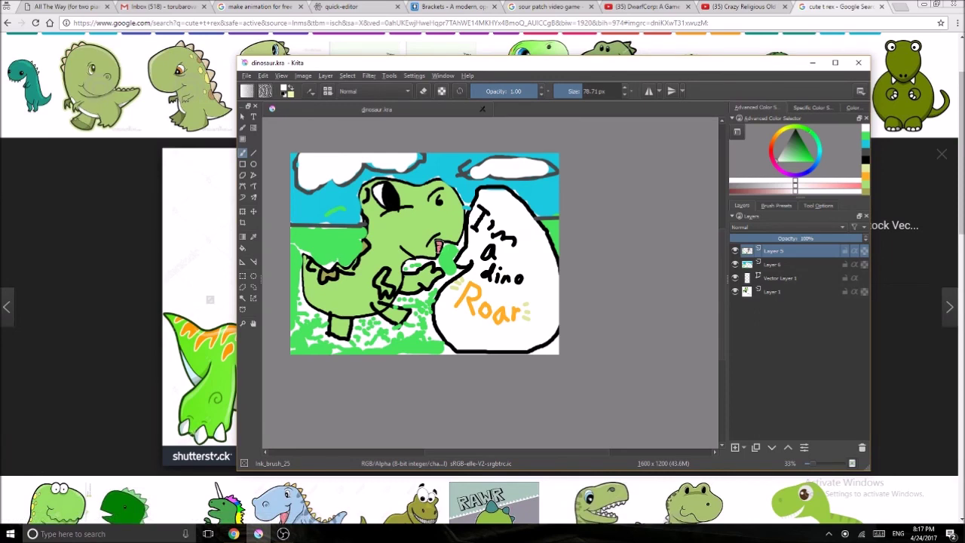
{"action": "key", "text": "1"}
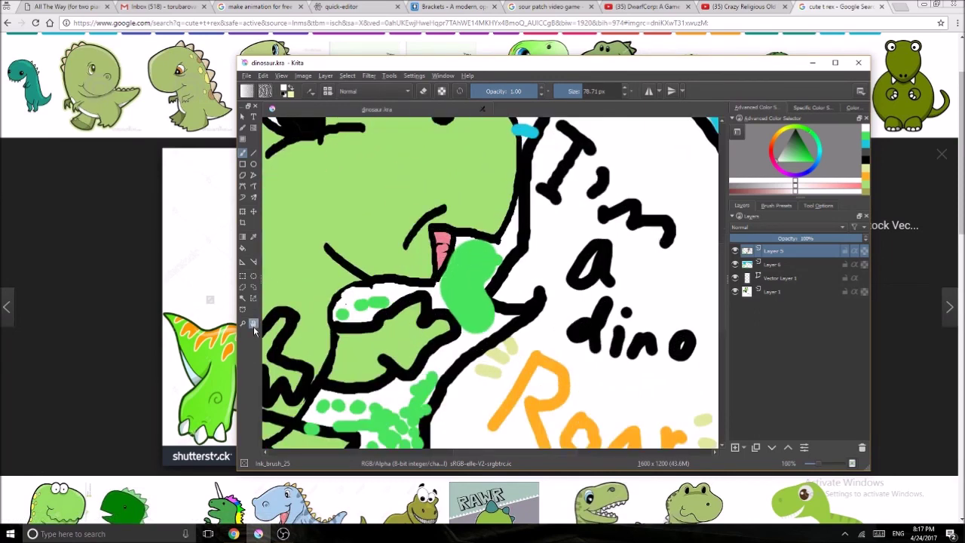
{"action": "left_click", "coordinate": [253, 323]}
{"action": "mouse_move", "coordinate": [595, 315]}
{"action": "left_mouse_down"}
{"action": "mouse_move", "coordinate": [456, 284]}
{"action": "mouse_move", "coordinate": [411, 185]}
{"action": "left_mouse_up"}
{"action": "left_click_drag", "start_coordinate": [616, 175], "coordinate": [618, 193]}
{"action": "left_click_drag", "start_coordinate": [492, 289], "coordinate": [485, 245]}
{"action": "mouse_move", "coordinate": [302, 316]}
{"action": "left_mouse_down"}
{"action": "mouse_move", "coordinate": [481, 273]}
{"action": "mouse_move", "coordinate": [360, 230]}
{"action": "left_mouse_up"}
{"action": "left_click_drag", "start_coordinate": [542, 281], "coordinate": [279, 399]}
{"action": "mouse_move", "coordinate": [490, 249]}
{"action": "left_mouse_down"}
{"action": "mouse_move", "coordinate": [462, 270]}
{"action": "mouse_move", "coordinate": [468, 225]}
{"action": "mouse_move", "coordinate": [517, 264]}
{"action": "mouse_move", "coordinate": [523, 318]}
{"action": "mouse_move", "coordinate": [593, 367]}
{"action": "left_mouse_up"}
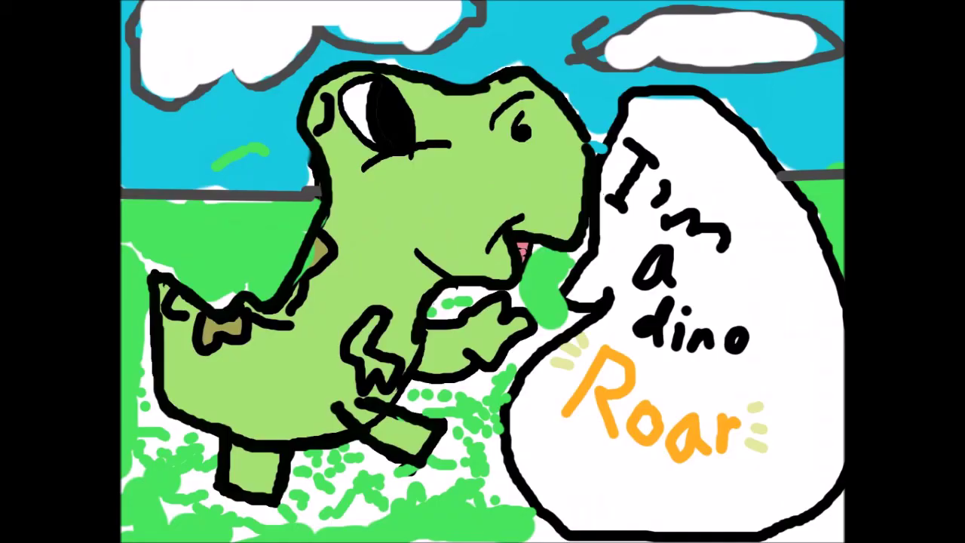